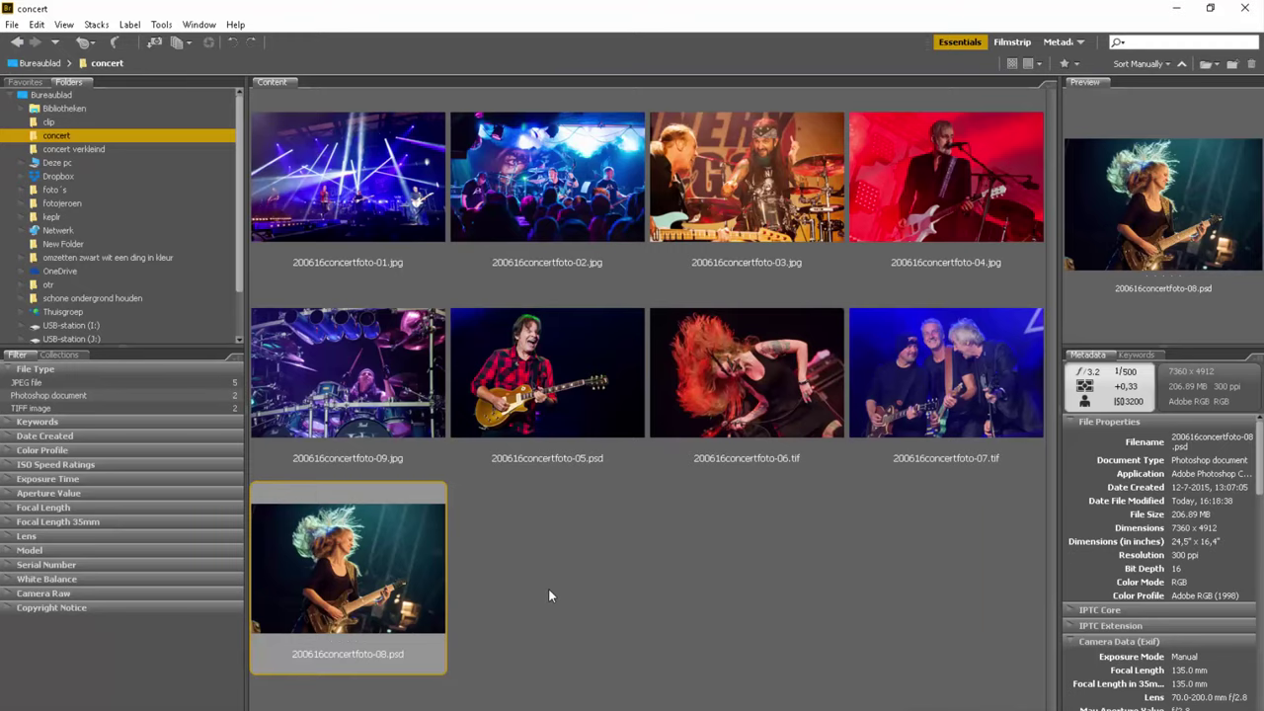
Activate Photoshop with the concert photo 200616concertfoto-08.psd open
left_click(549, 590)
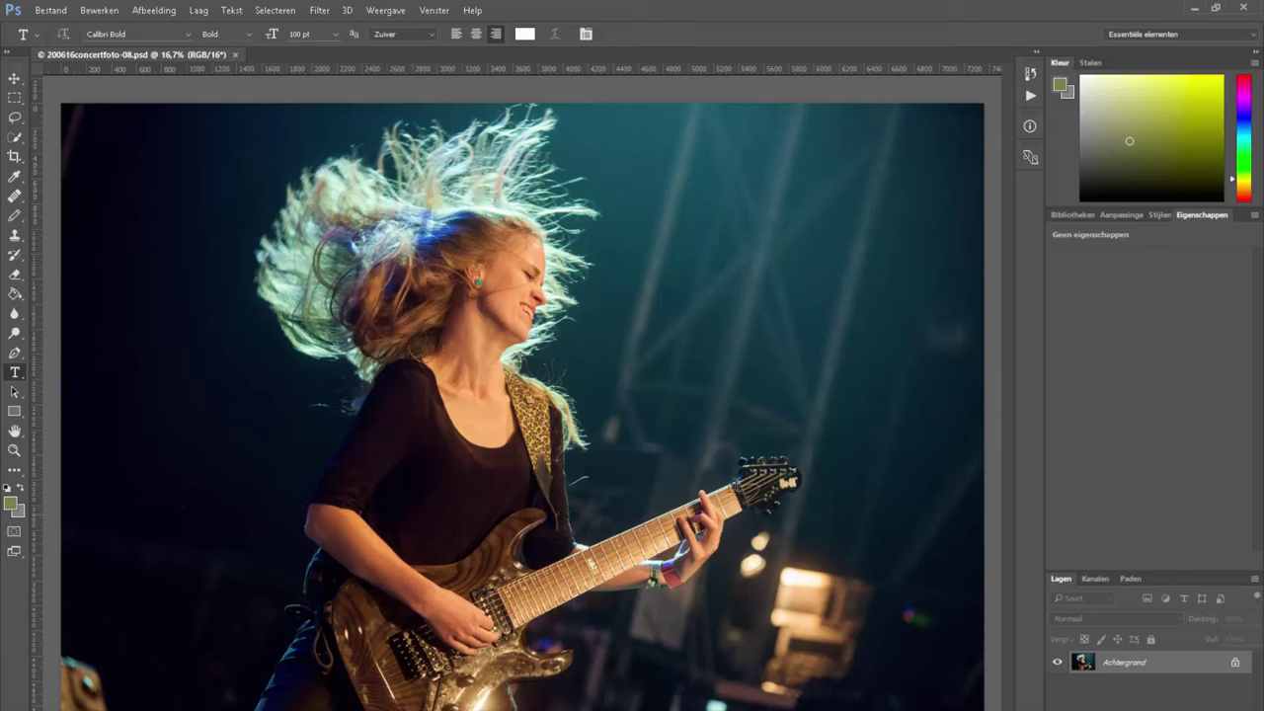
Show the Actions panel and start recording a new action 'Concert' with shortcut F5
left_click(434, 10)
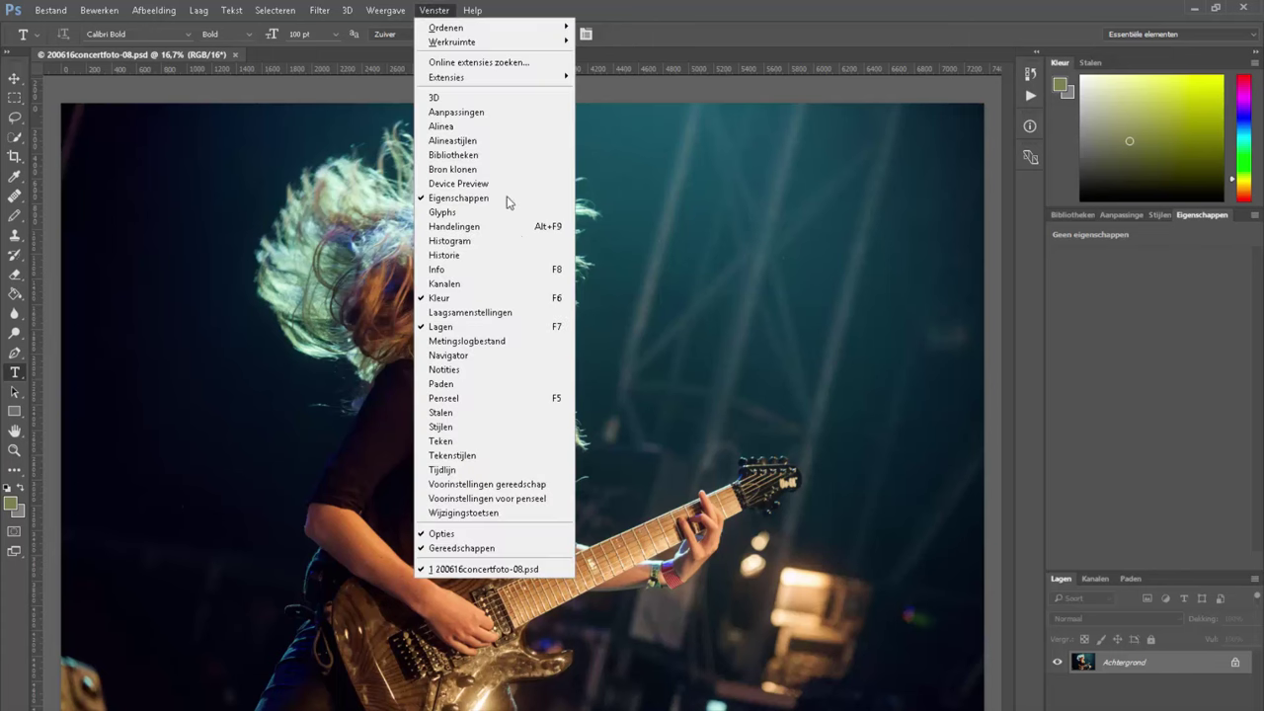
left_click(500, 227)
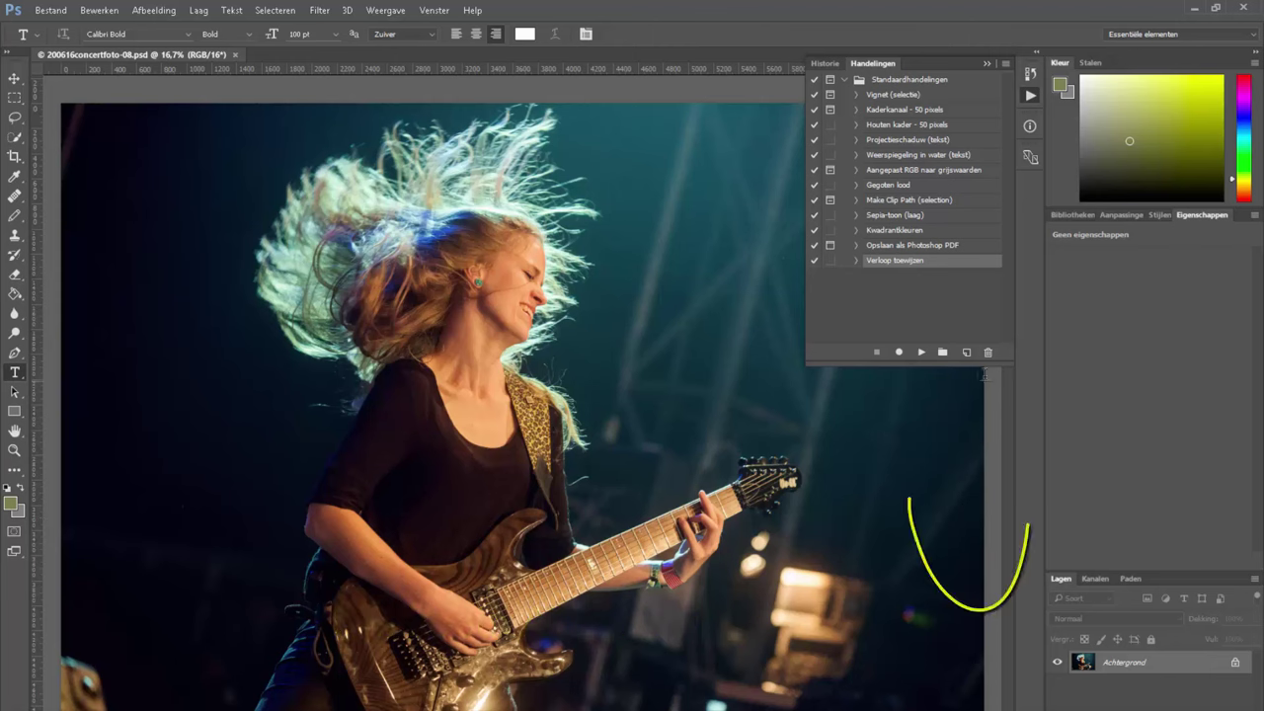
left_click(967, 352)
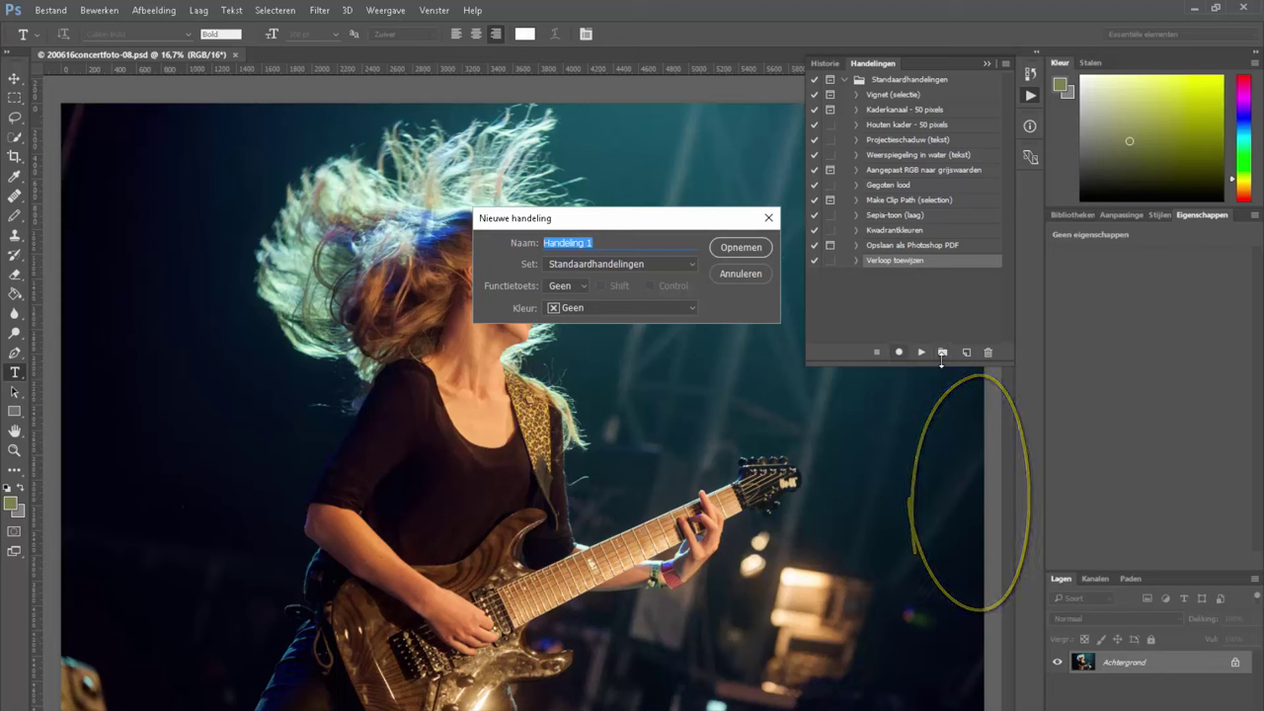
type("Concert")
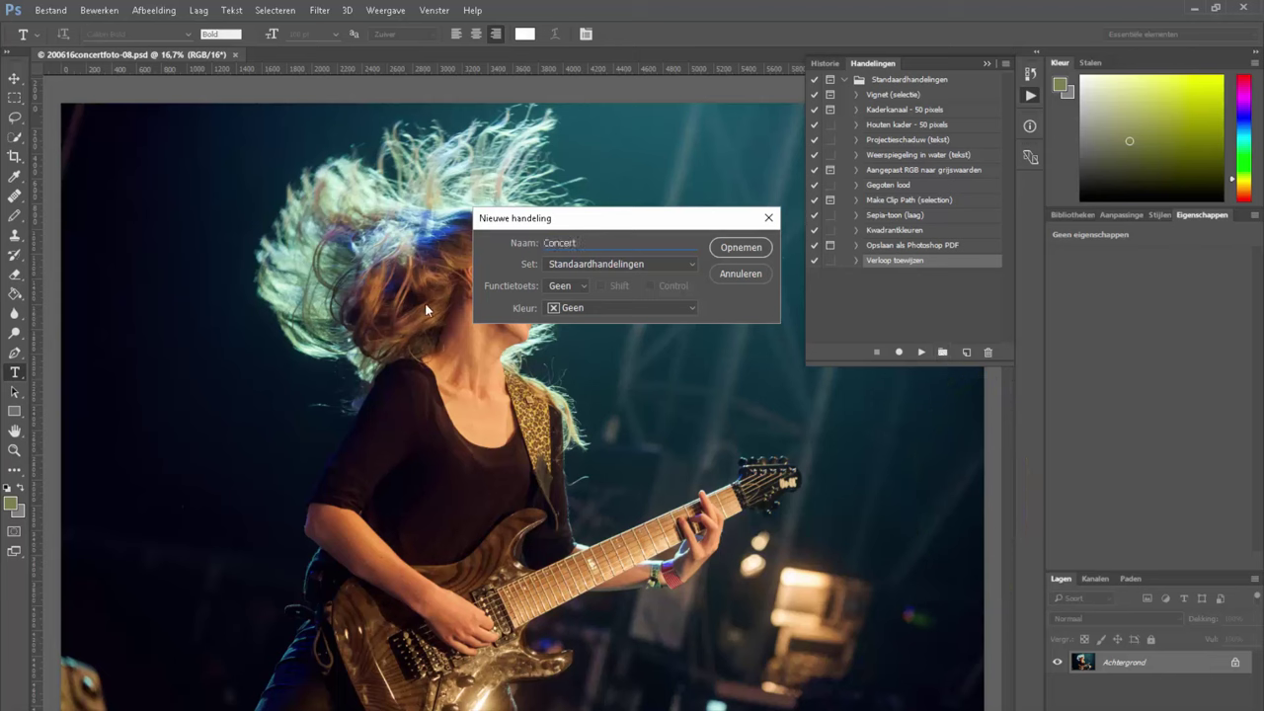
left_click(556, 286)
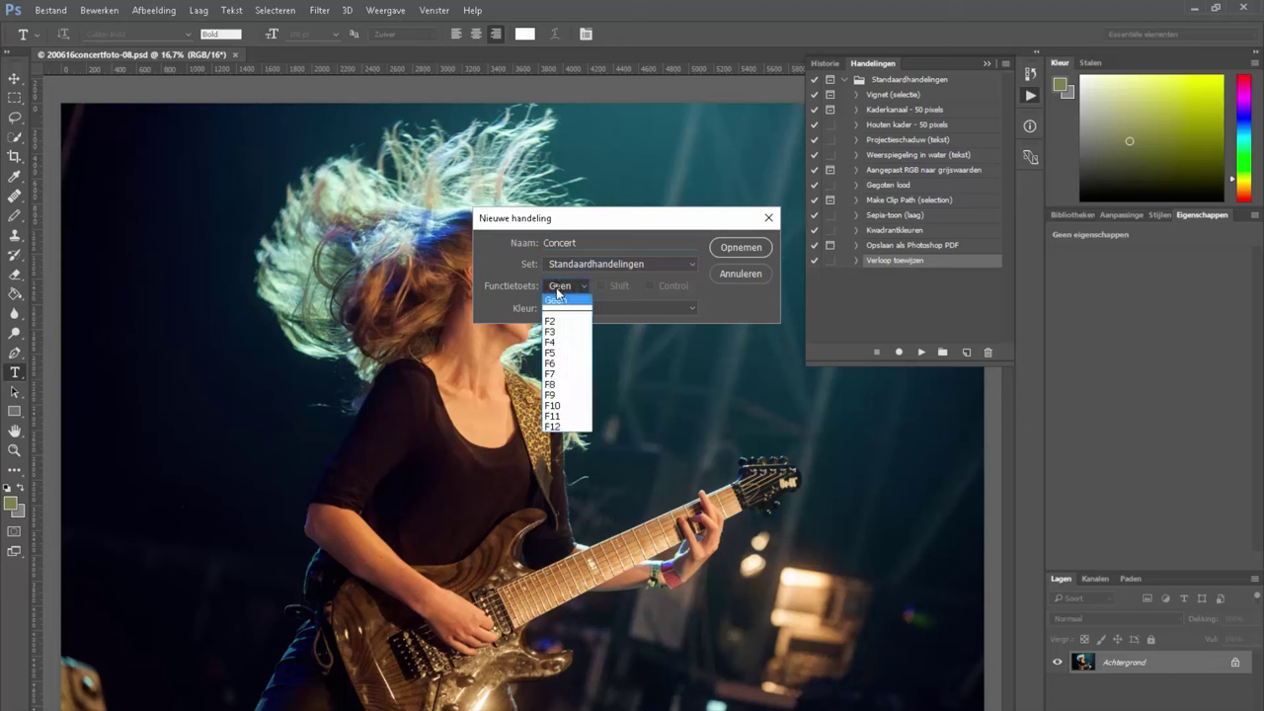
left_click(568, 352)
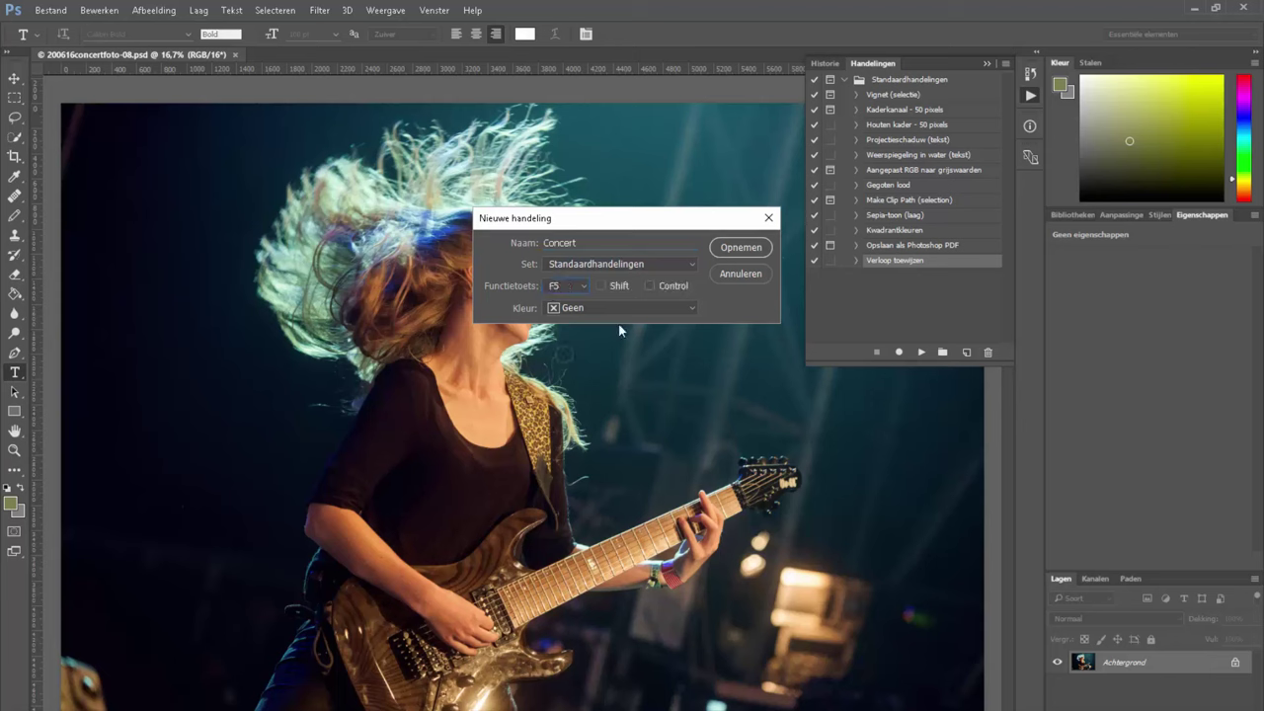
left_click(750, 248)
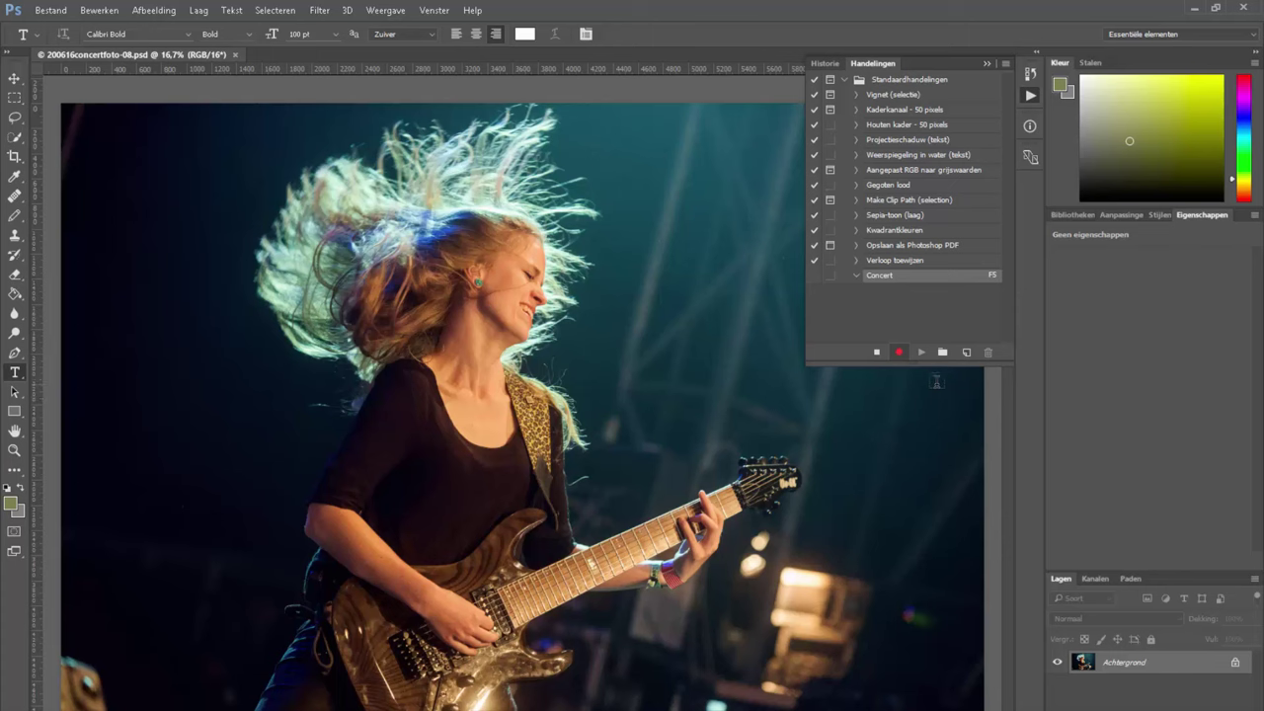
Resize the photo to 1200 pixels wide and view it at actual size
key("ctrl+alt+i")
type("1200")
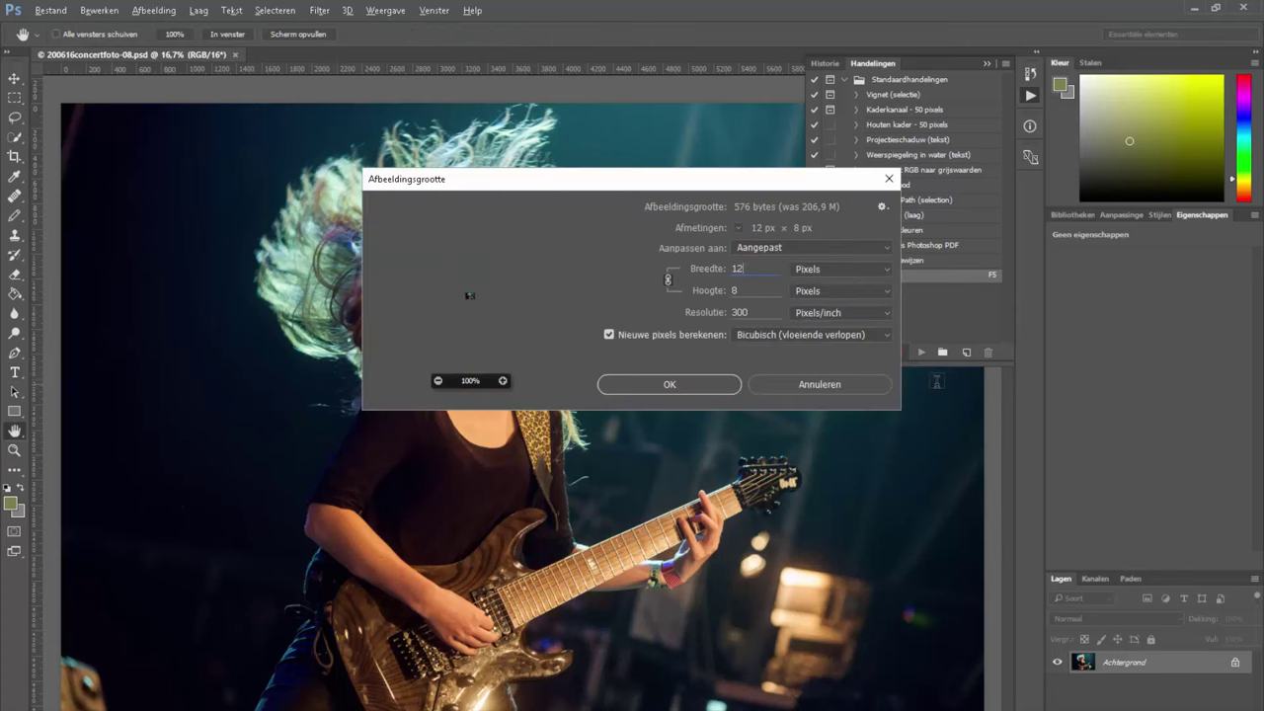
key("Return")
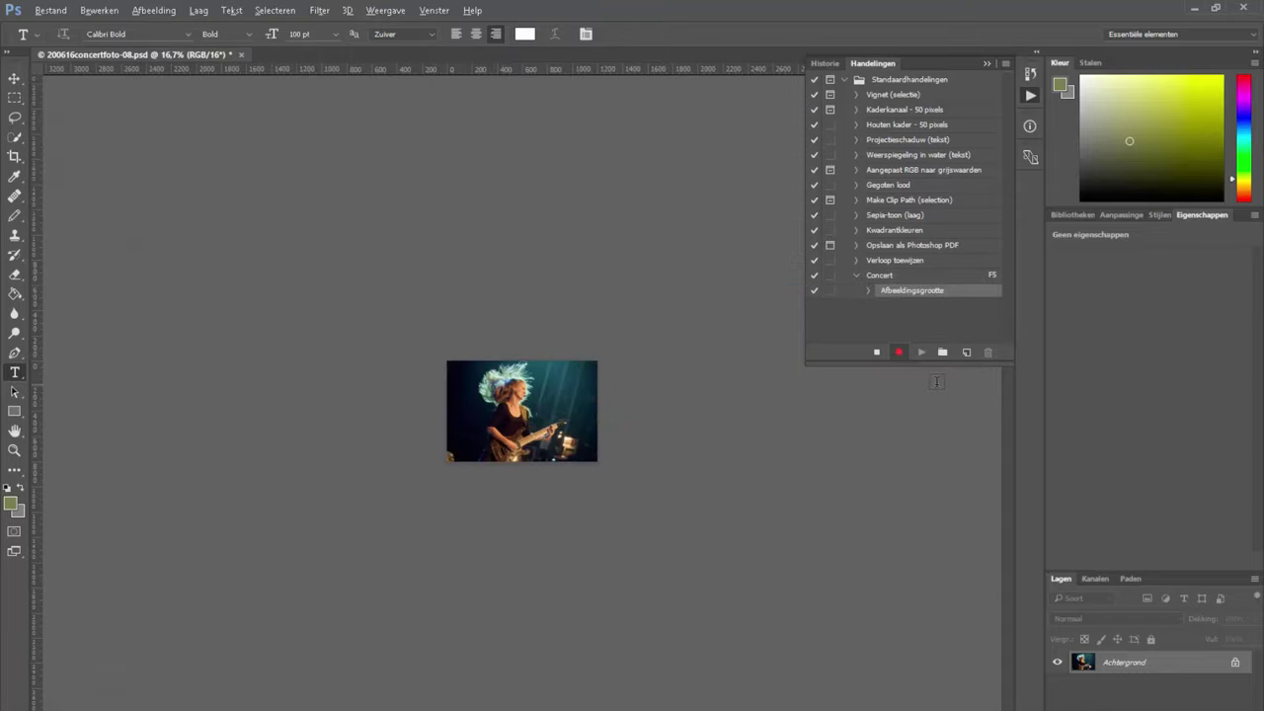
key("ctrl+1")
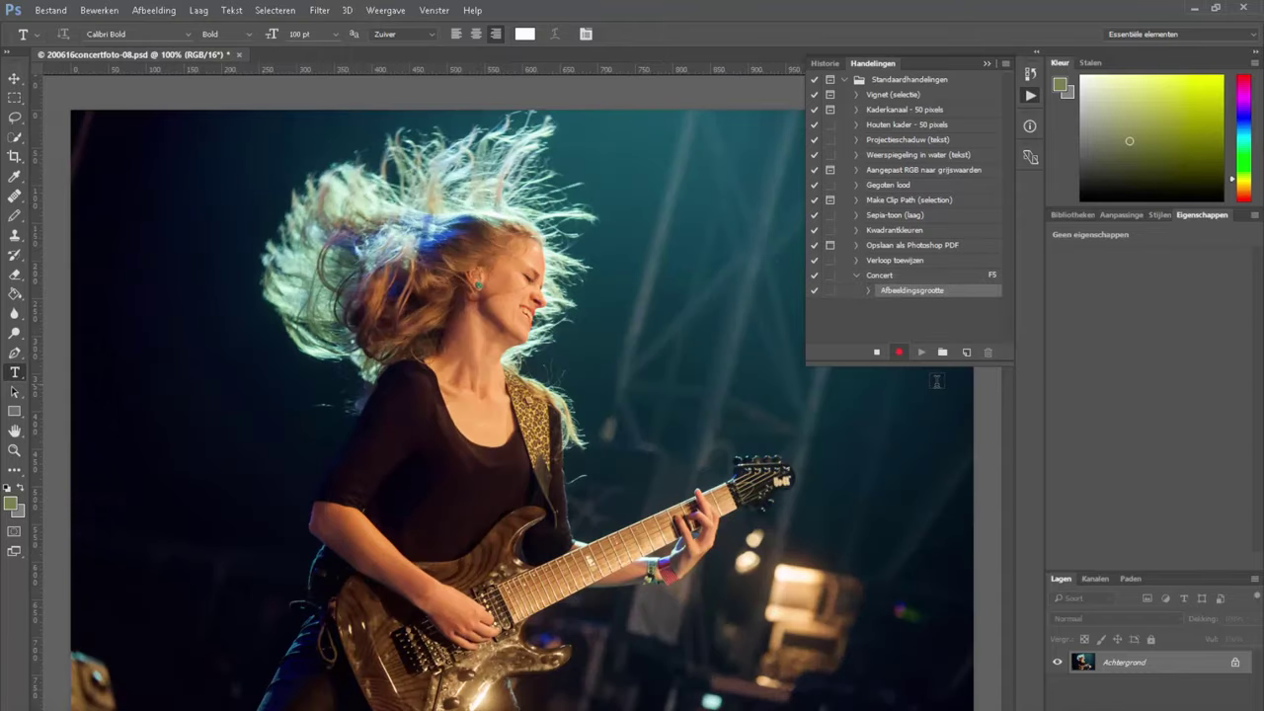
Enlarge the canvas by 20 pixels in width and height for a white border
key("ctrl+alt+c")
type("2")
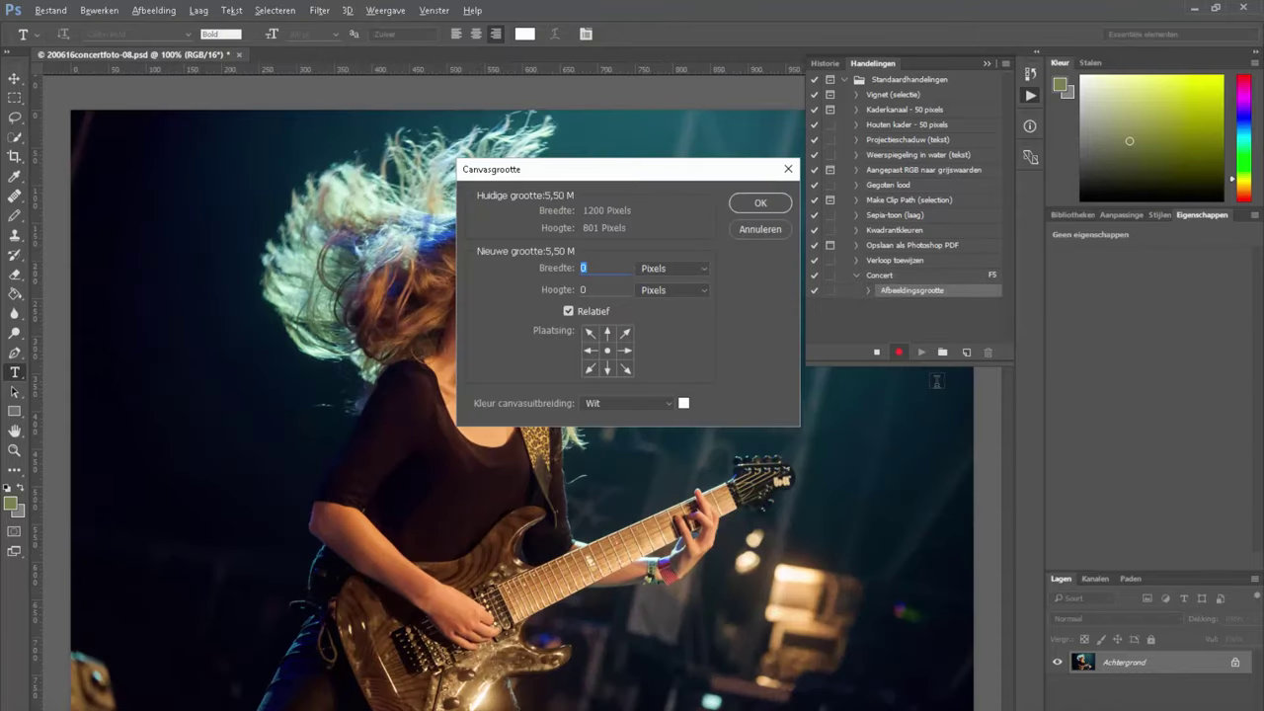
type("0")
key("Tab")
type("20")
key("Return")
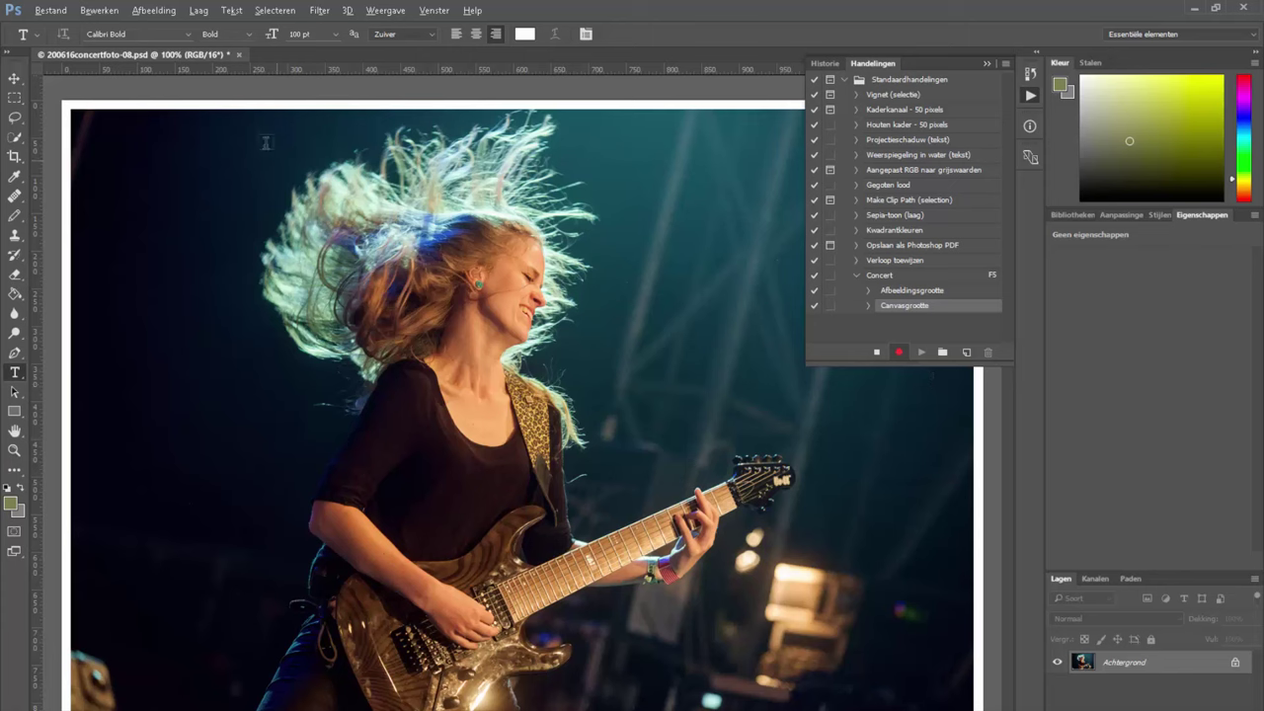
Convert the photo to 8 bits per channel and to the sRGB colour profile
left_click(163, 12)
mouse_move(155, 27)
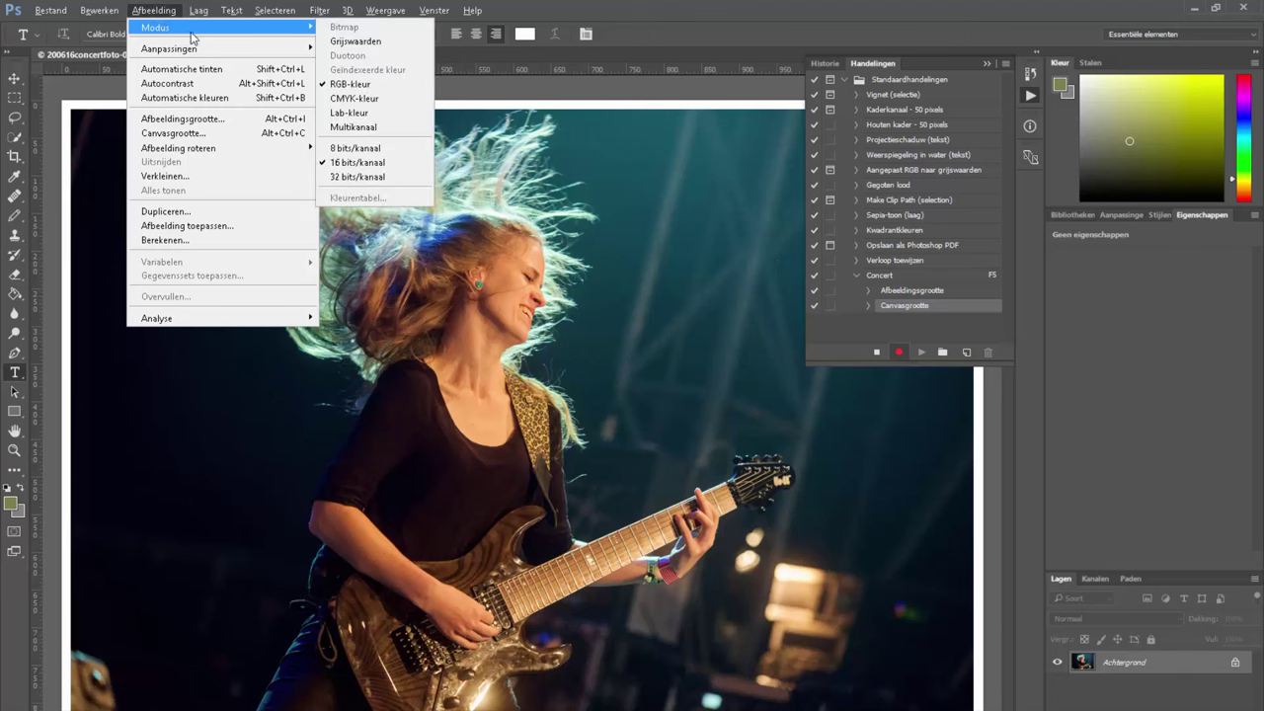
left_click(347, 148)
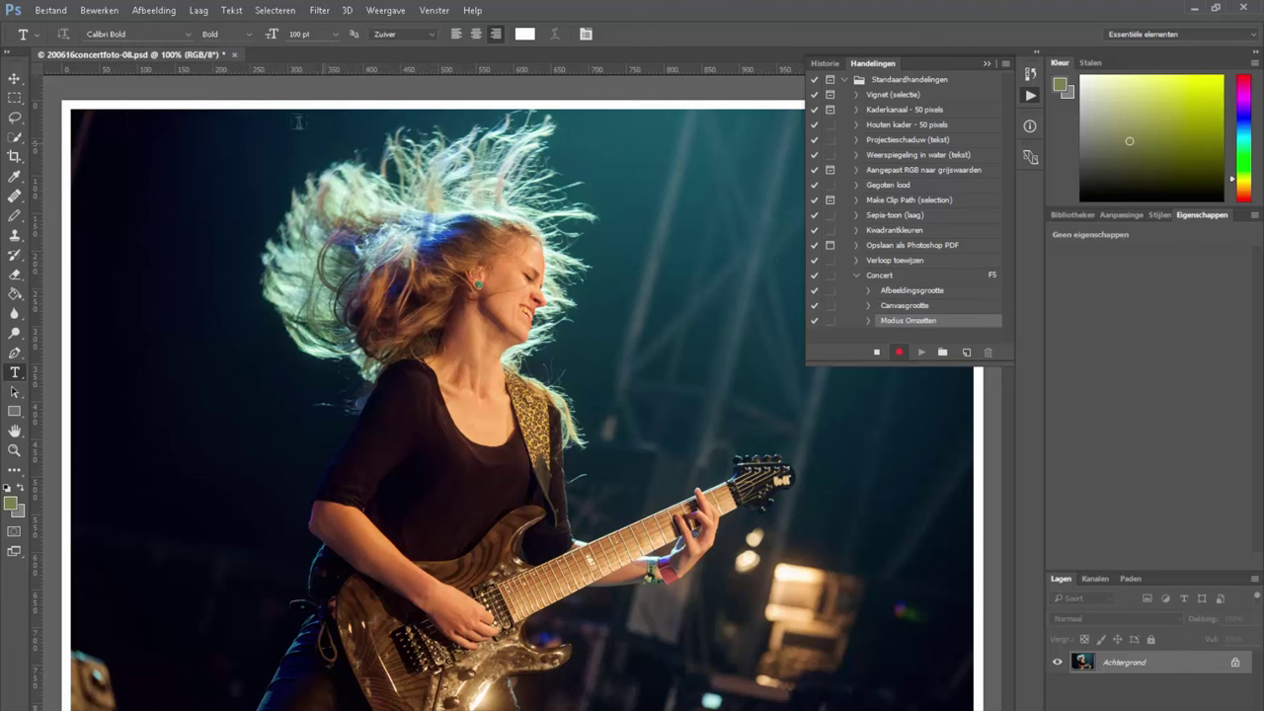
left_click(99, 9)
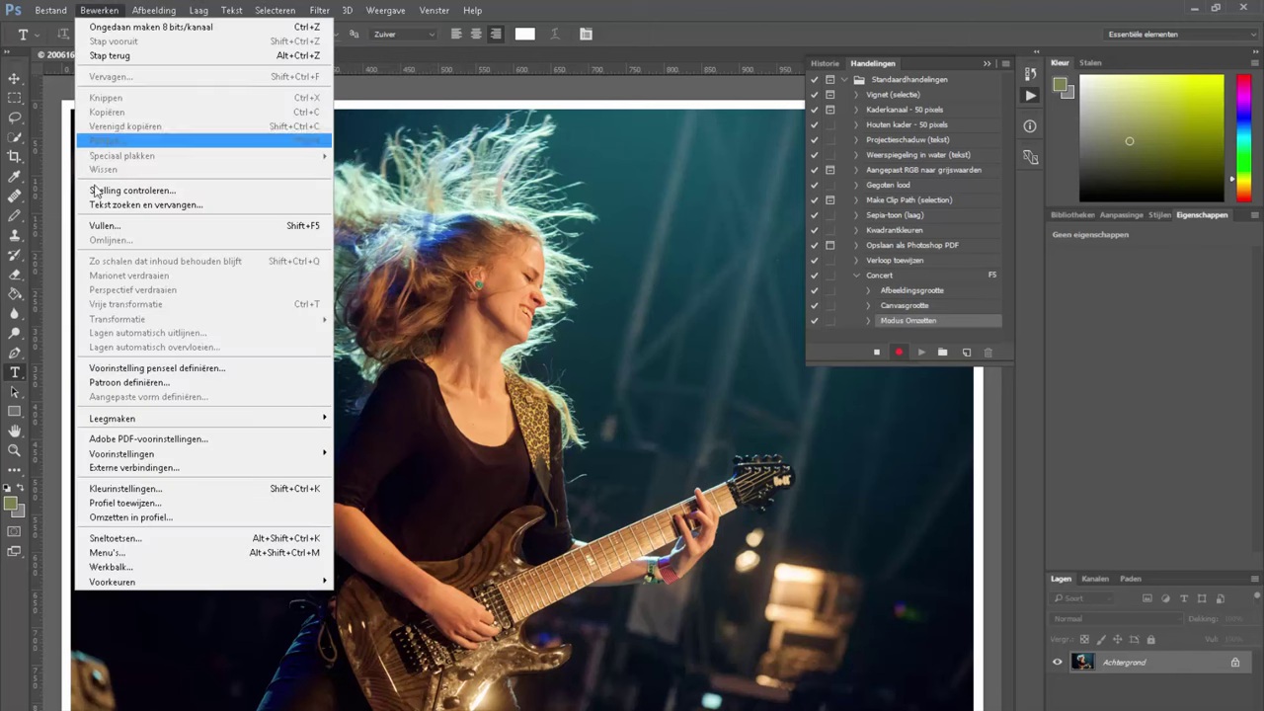
left_click(158, 516)
left_click(763, 216)
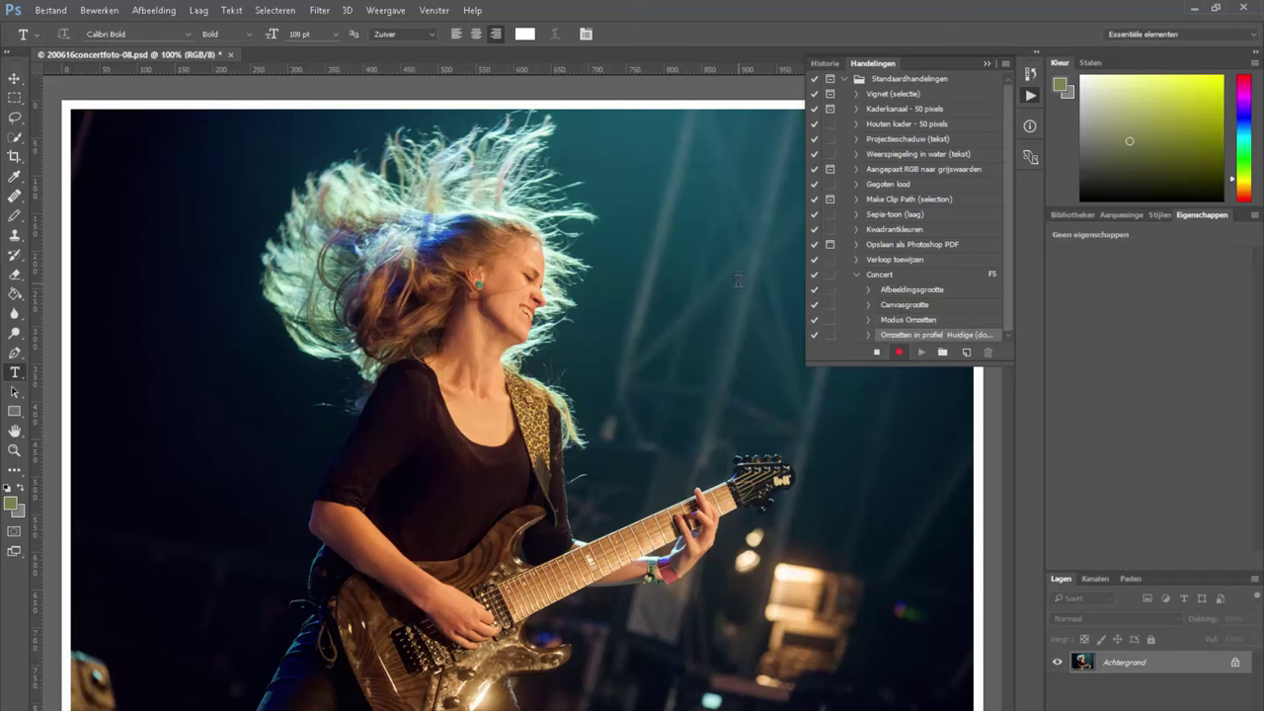
Save a maximum-quality JPEG into the desktop 'concert verkleind' folder, then close the photo
key("ctrl+shift+s")
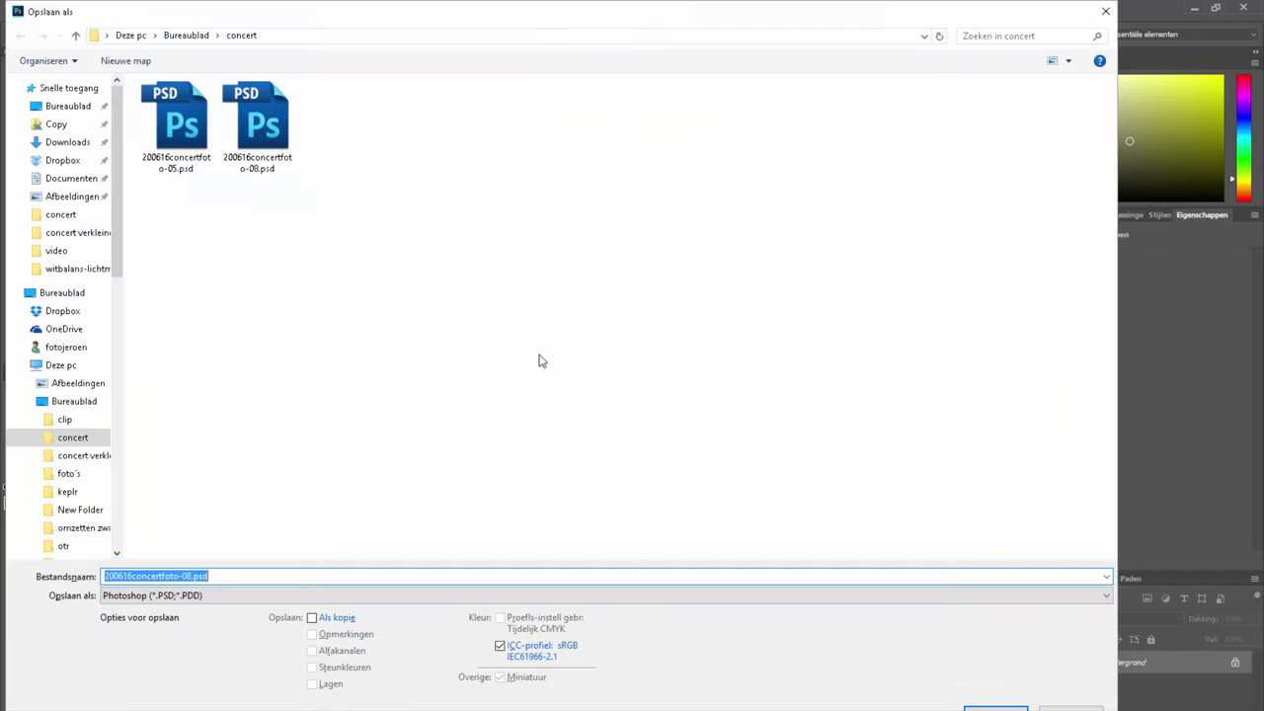
left_click(187, 35)
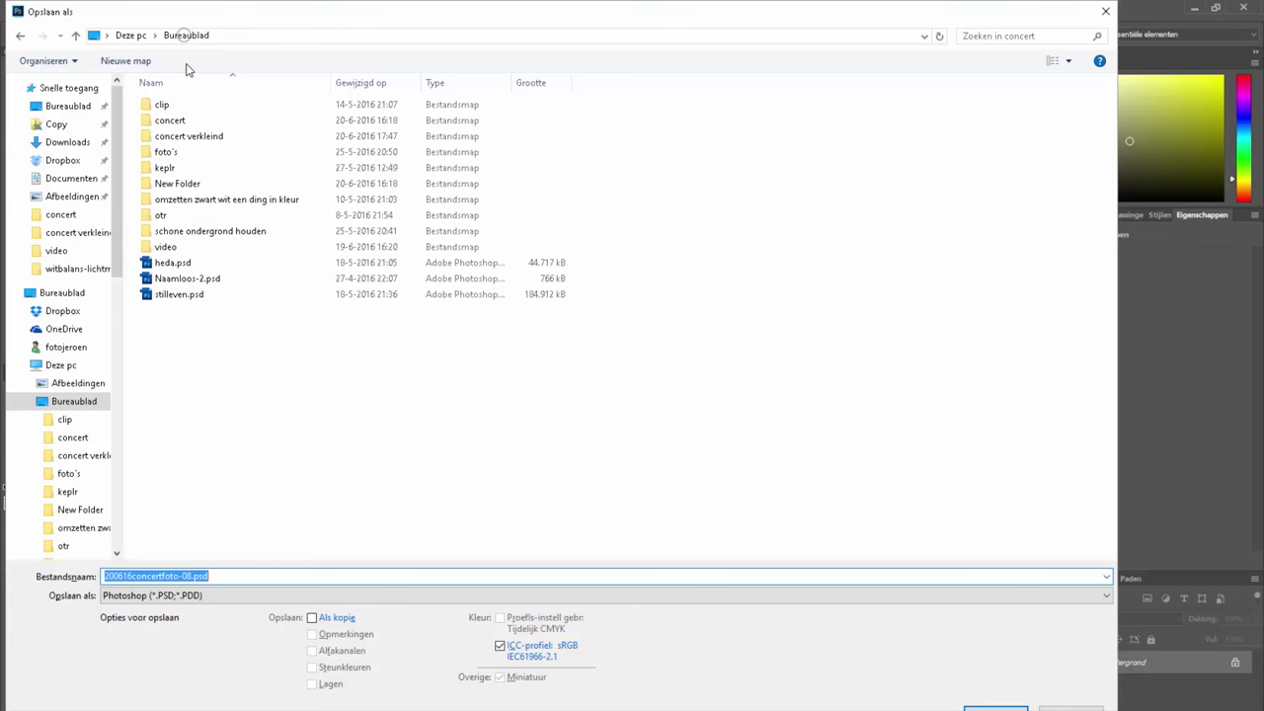
double_click(183, 136)
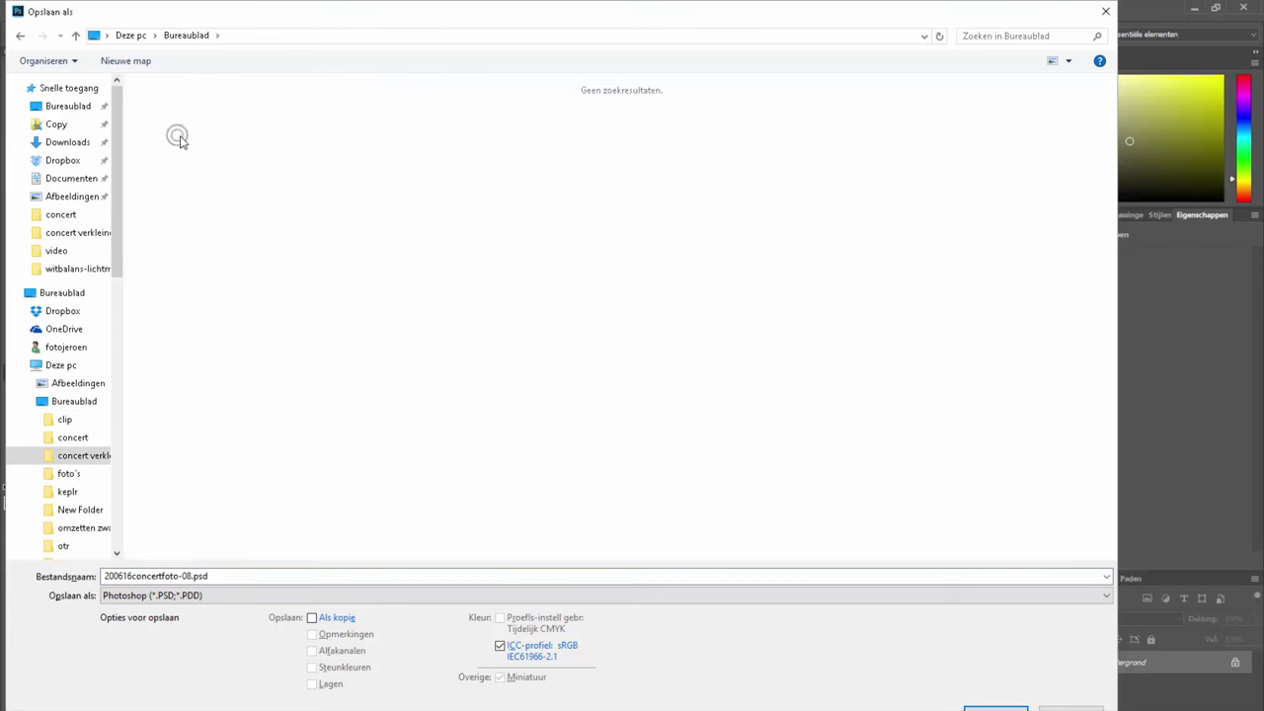
left_click(584, 599)
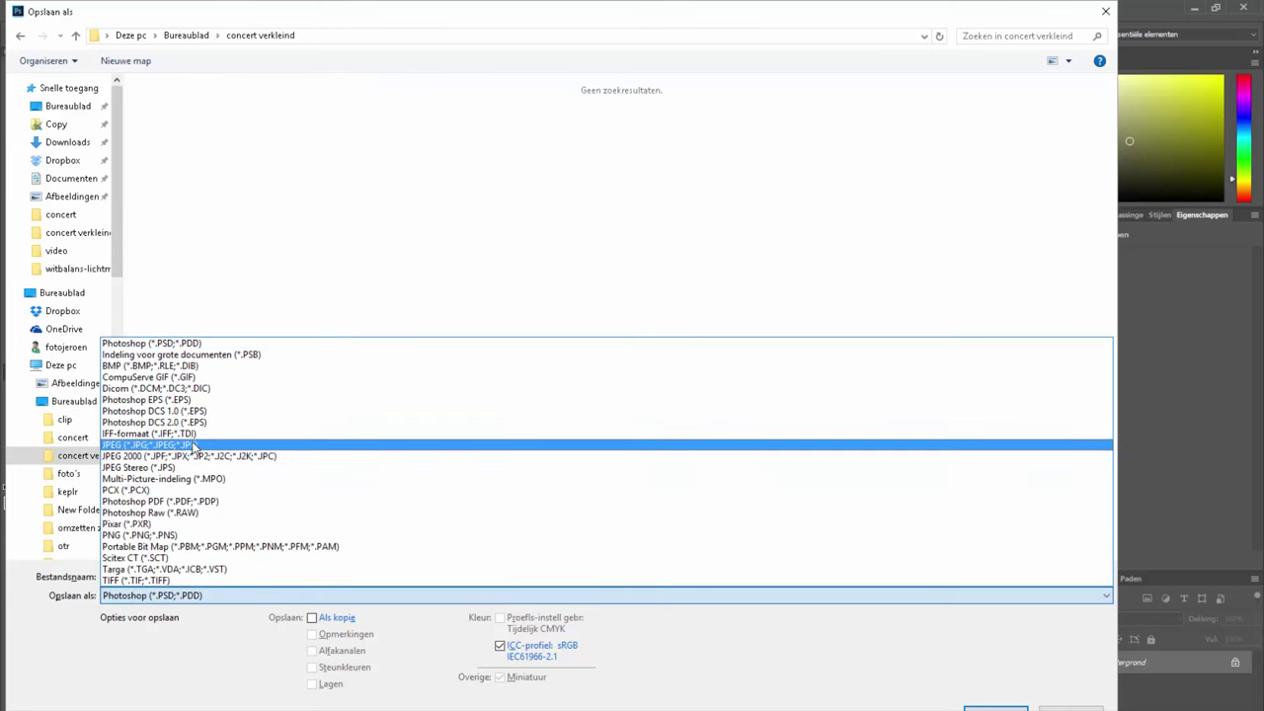
left_click(187, 444)
left_click(995, 708)
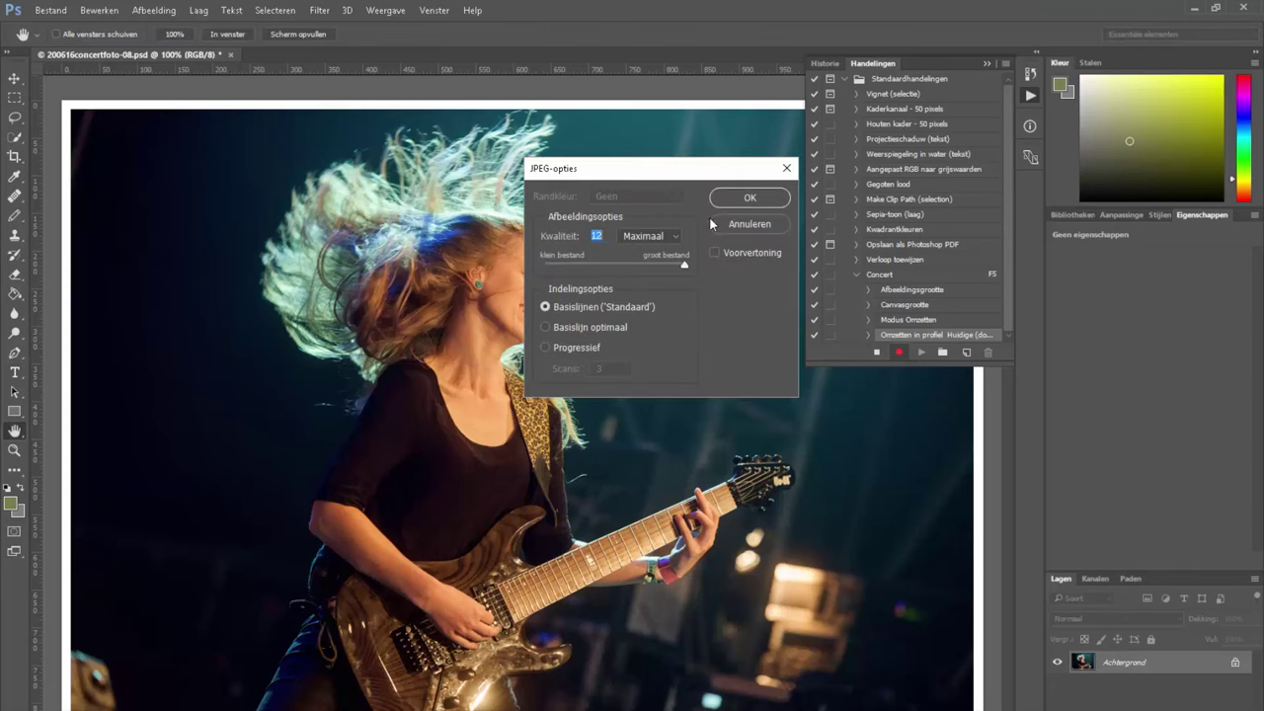
left_click(742, 203)
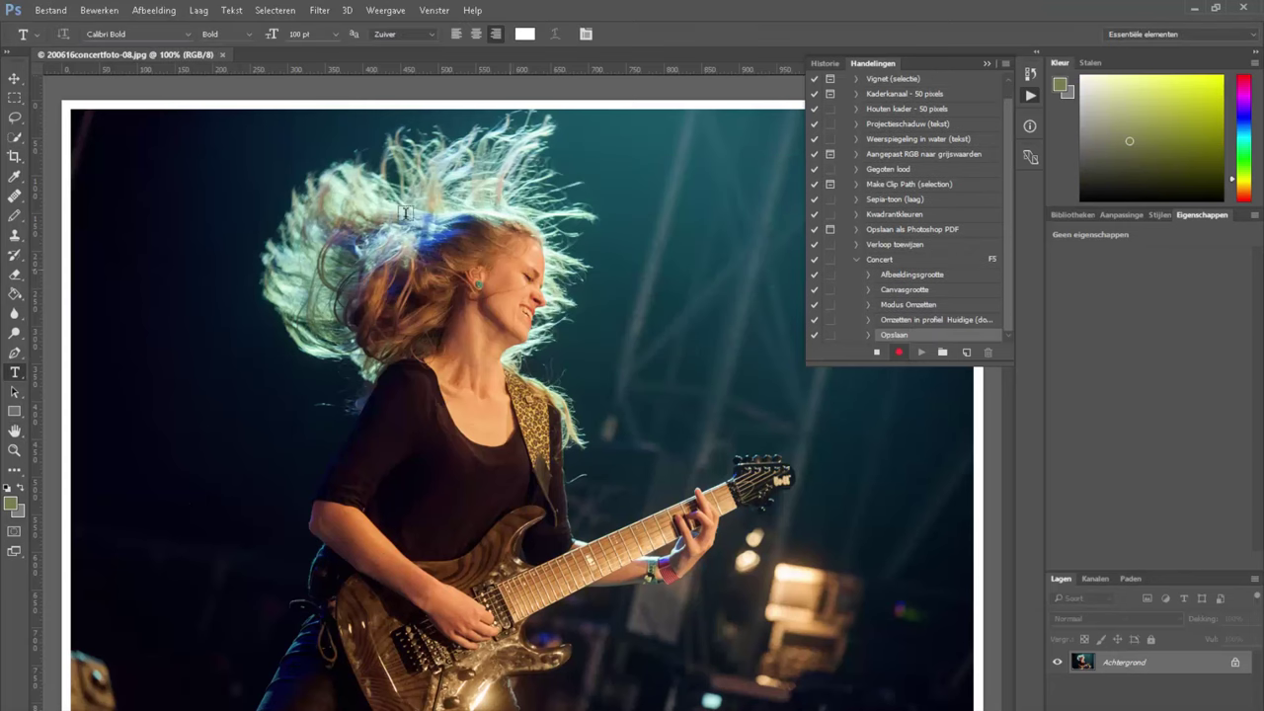
left_click(223, 55)
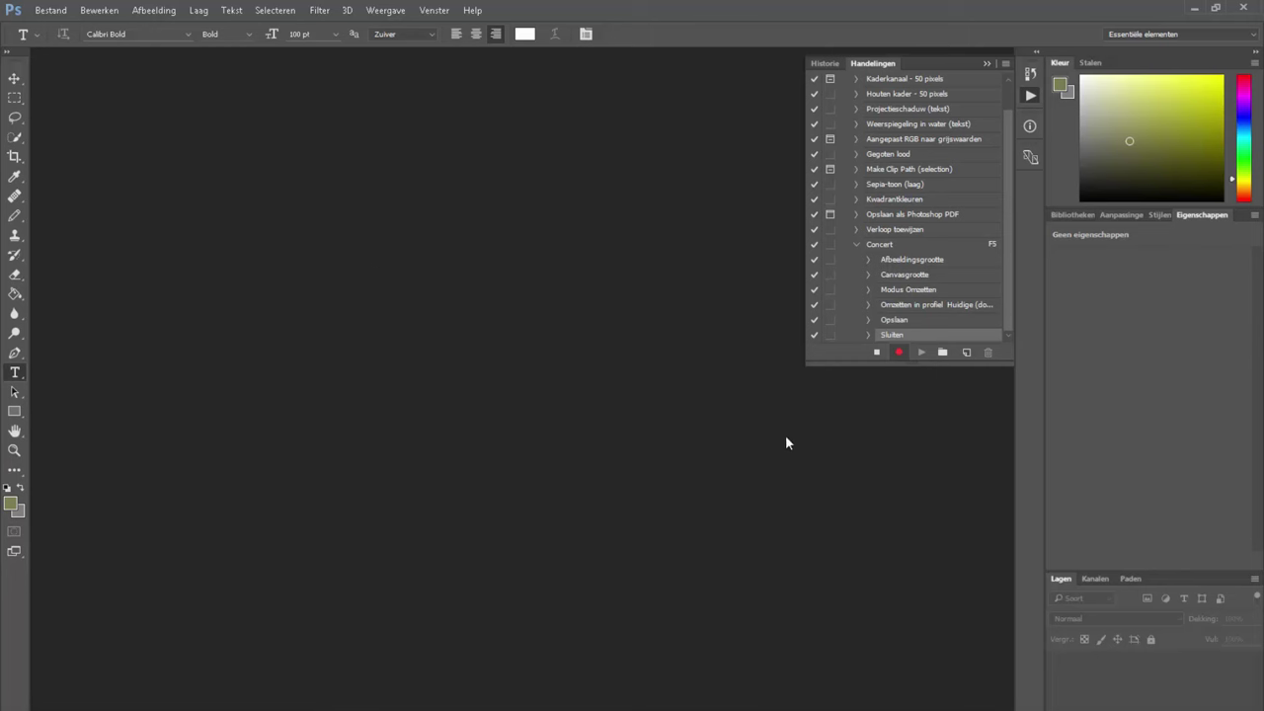
Stop recording and expand the Afbeeldingsgrootte and Canvasgrootte steps to check their parameters
left_click(875, 351)
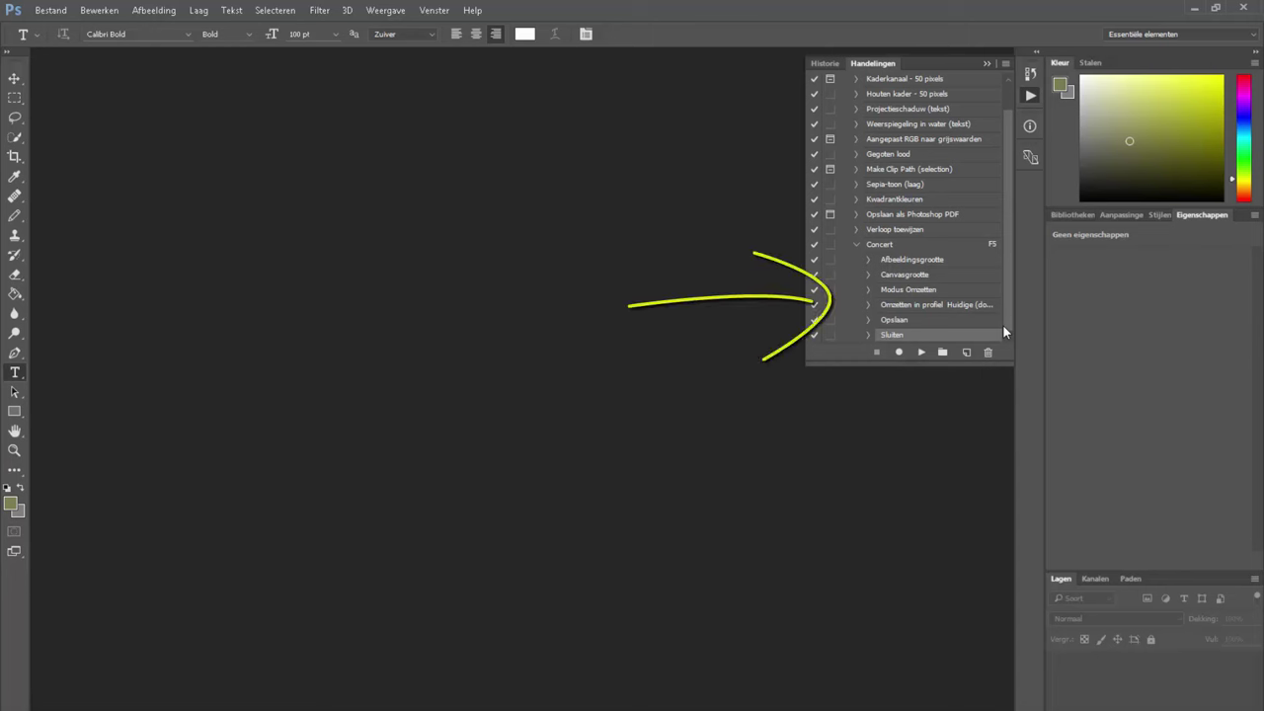
left_click(867, 259)
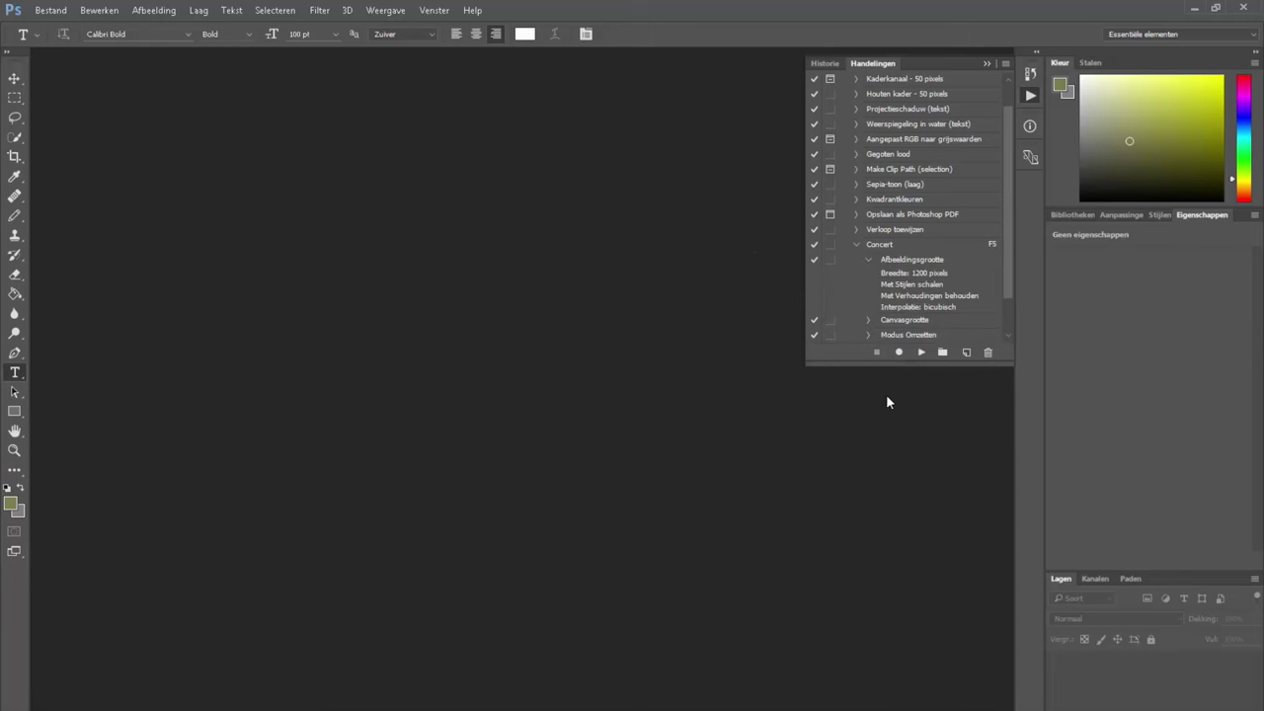
left_click(868, 259)
left_click(868, 274)
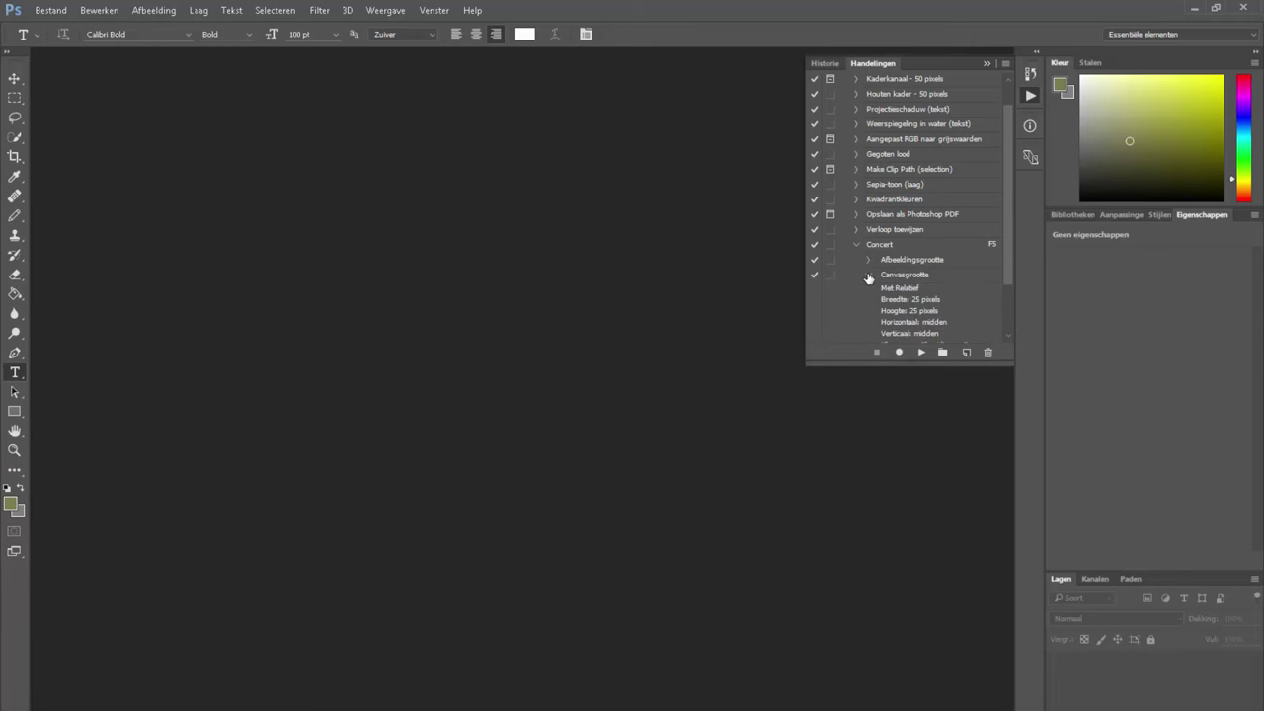
left_click(868, 274)
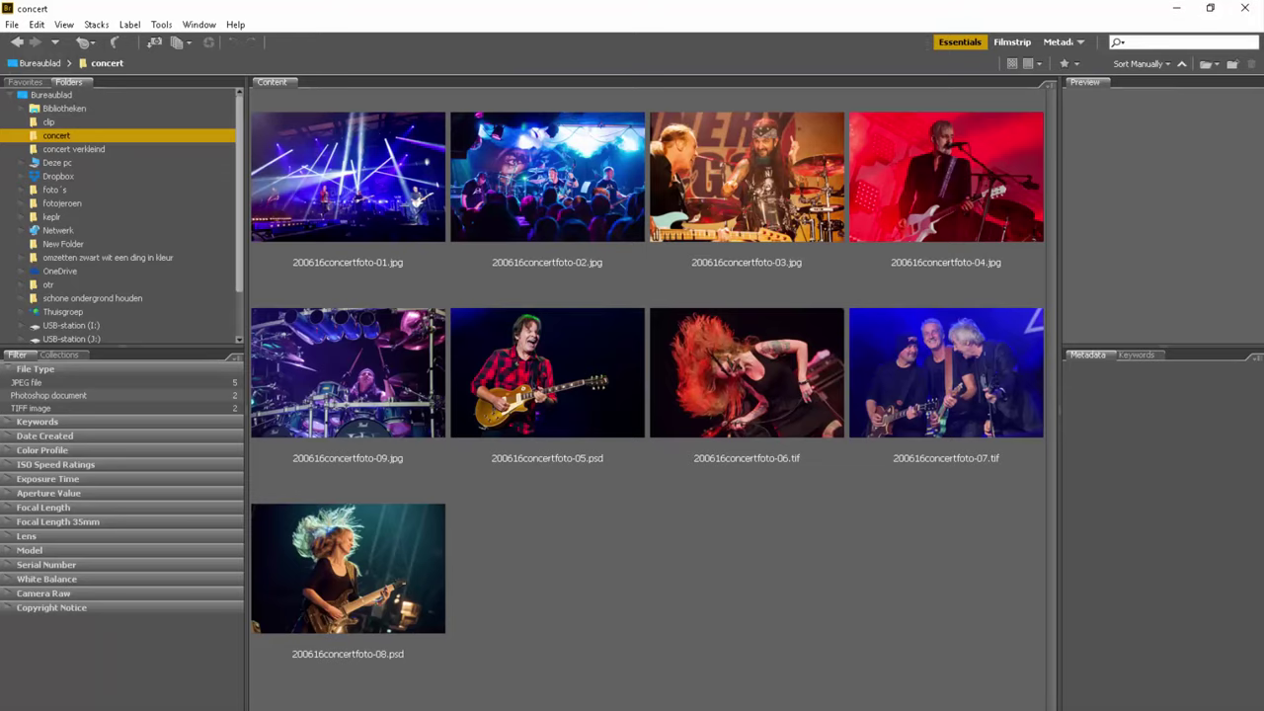
Select photo 07, check the 'concert verkleind' folder, then return to the concert folder
mouse_move(977, 370)
left_mouse_down()
mouse_move(918, 408)
mouse_move(443, 370)
left_mouse_up()
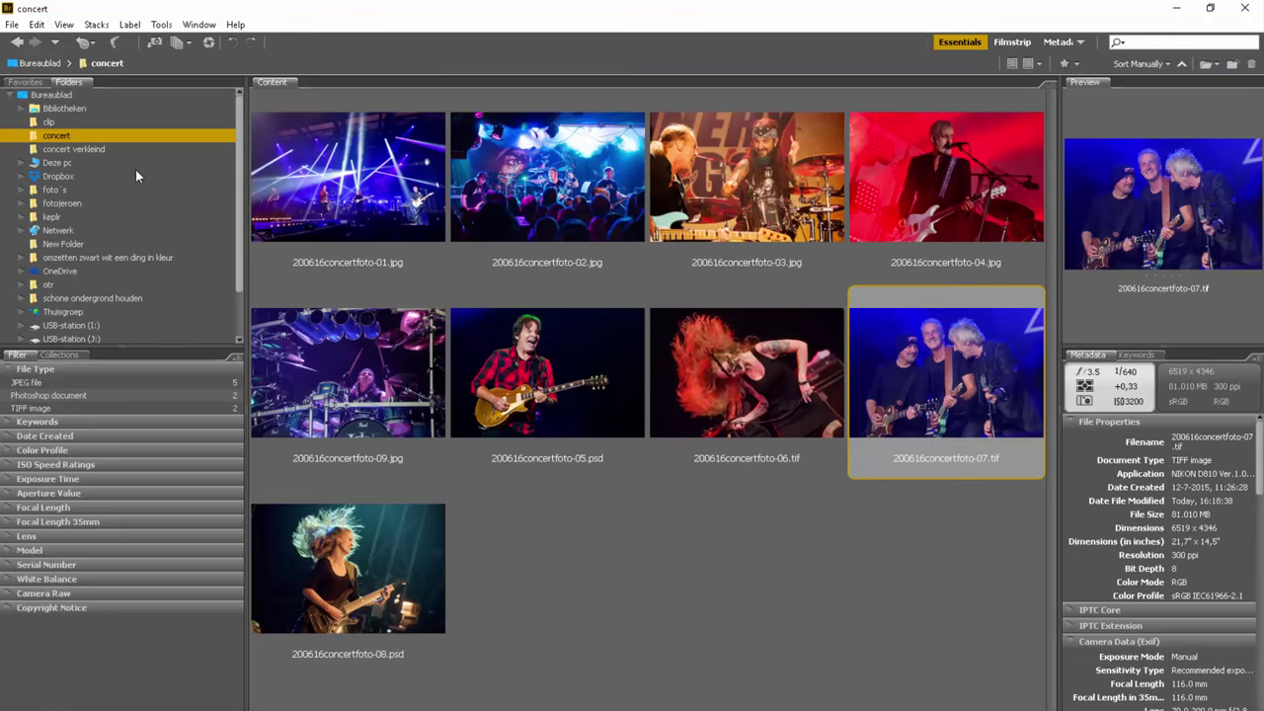
left_click(108, 149)
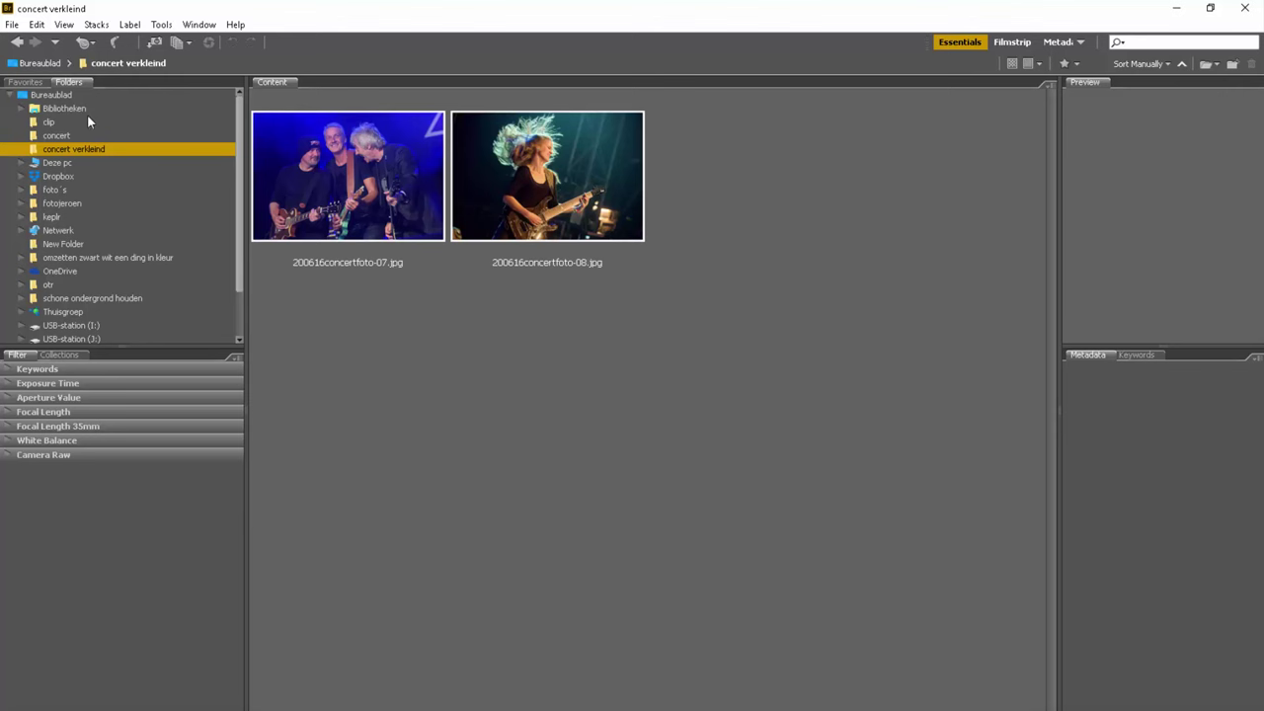
left_click(61, 135)
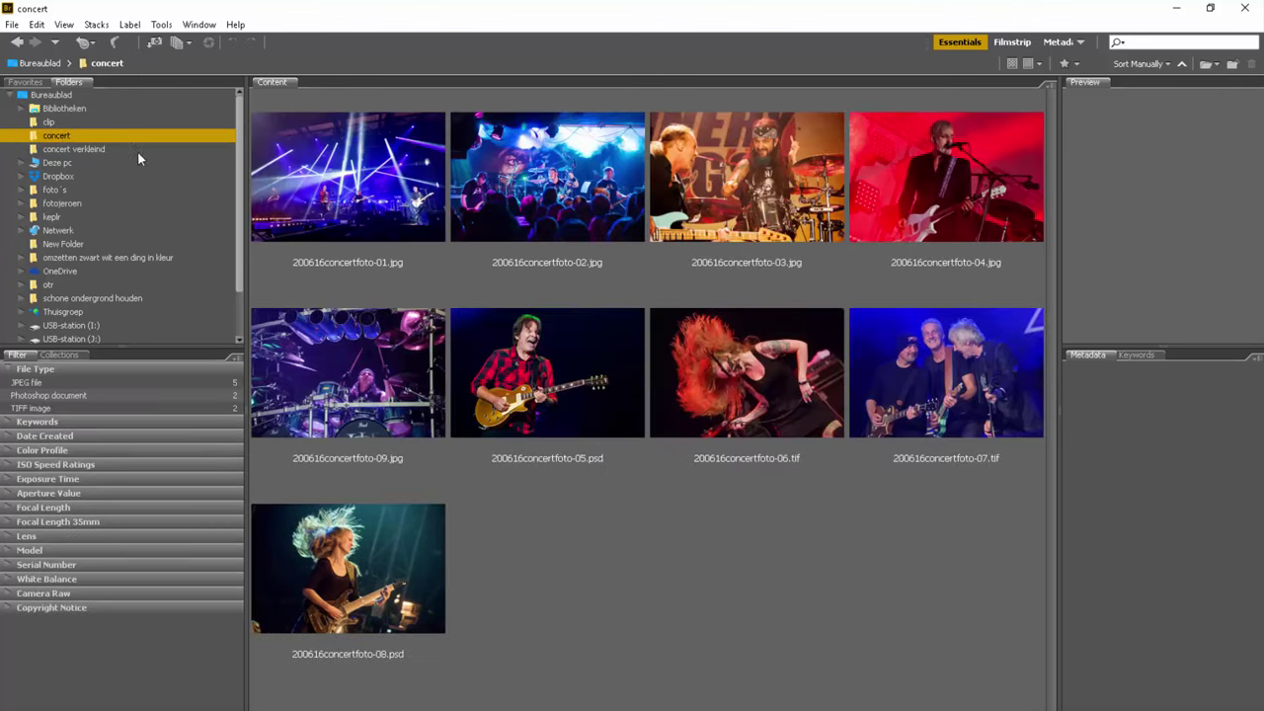
Select concert photos 01 through 06 and launch Photoshop Batch from Bridge's Tools menu
left_click(367, 187)
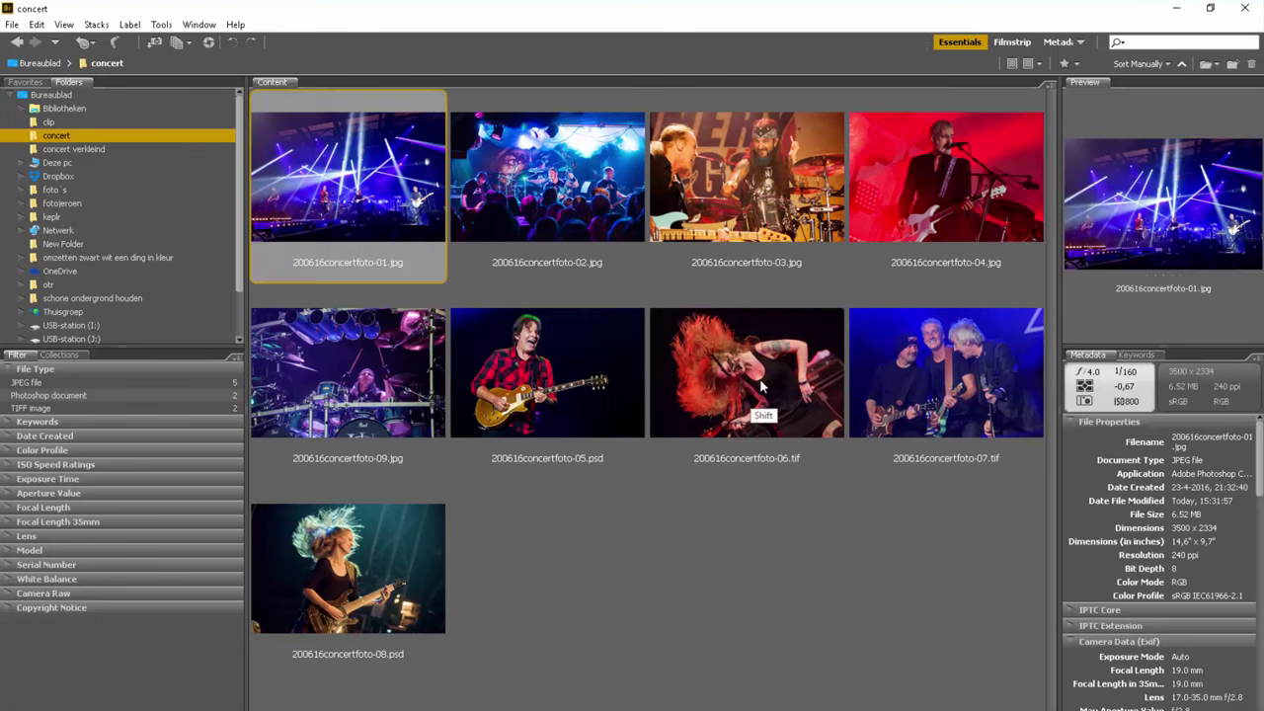
left_click(735, 434, "shift")
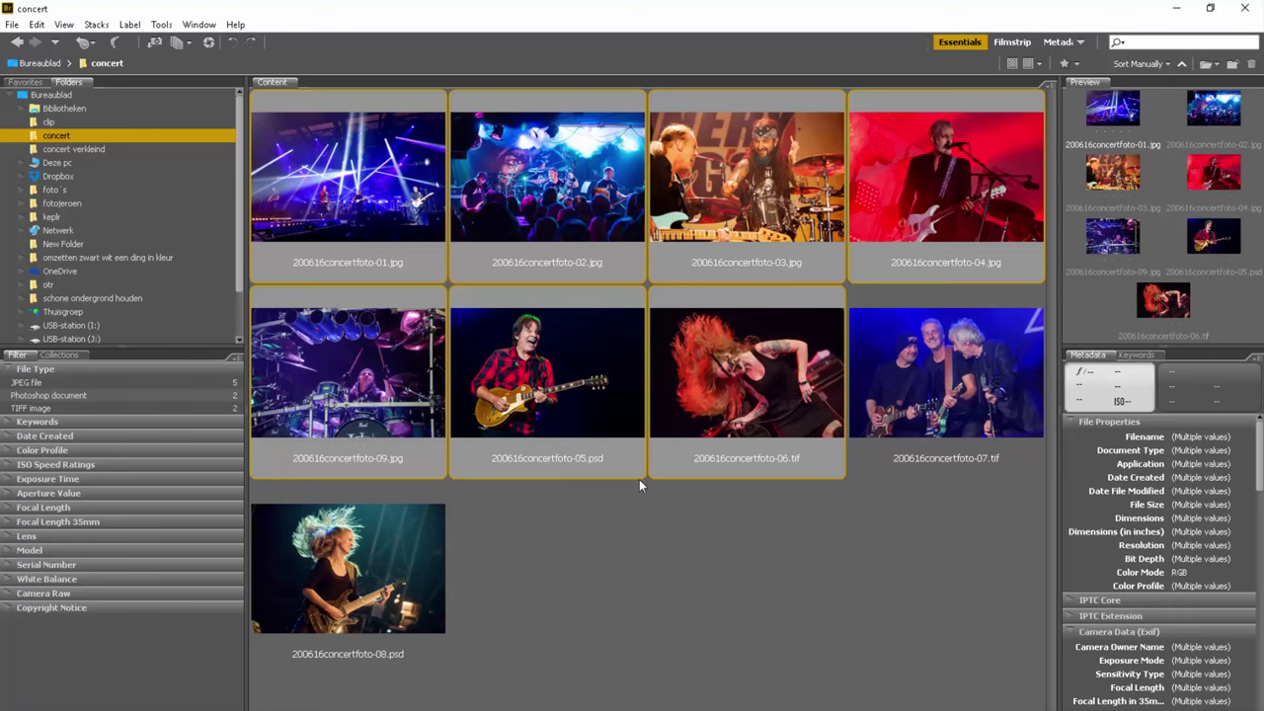
left_click(162, 27)
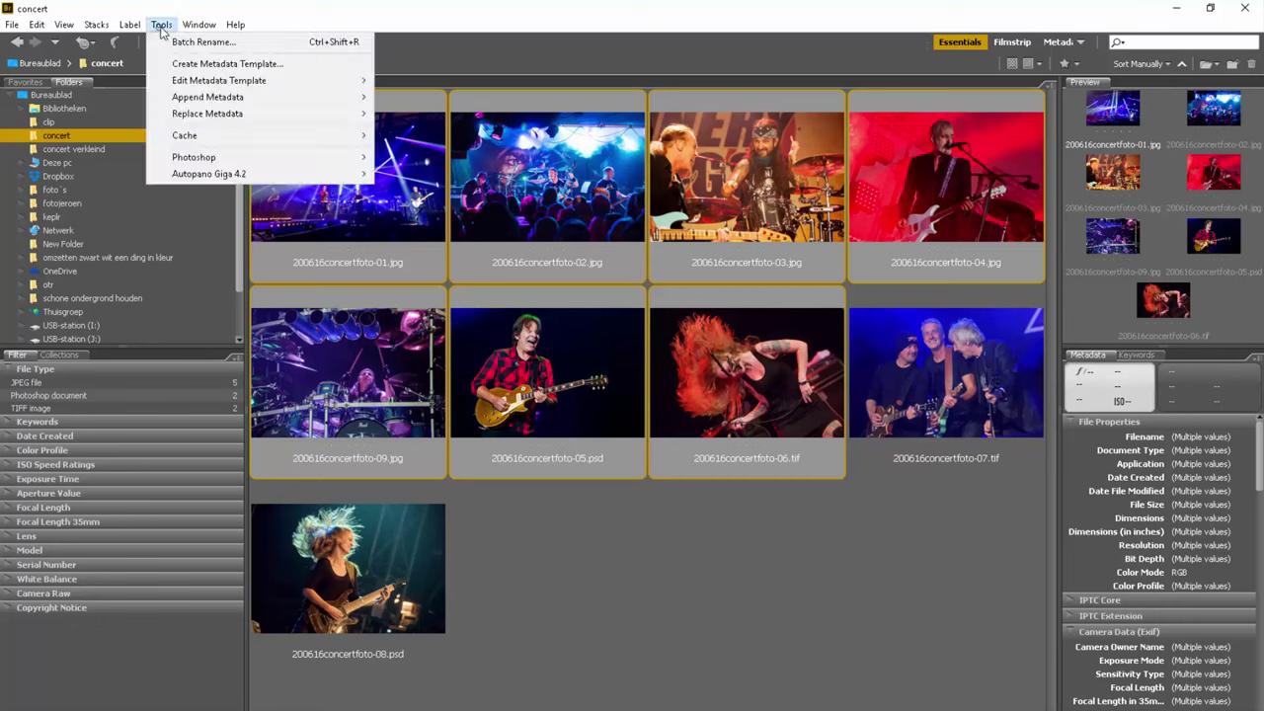
mouse_move(194, 156)
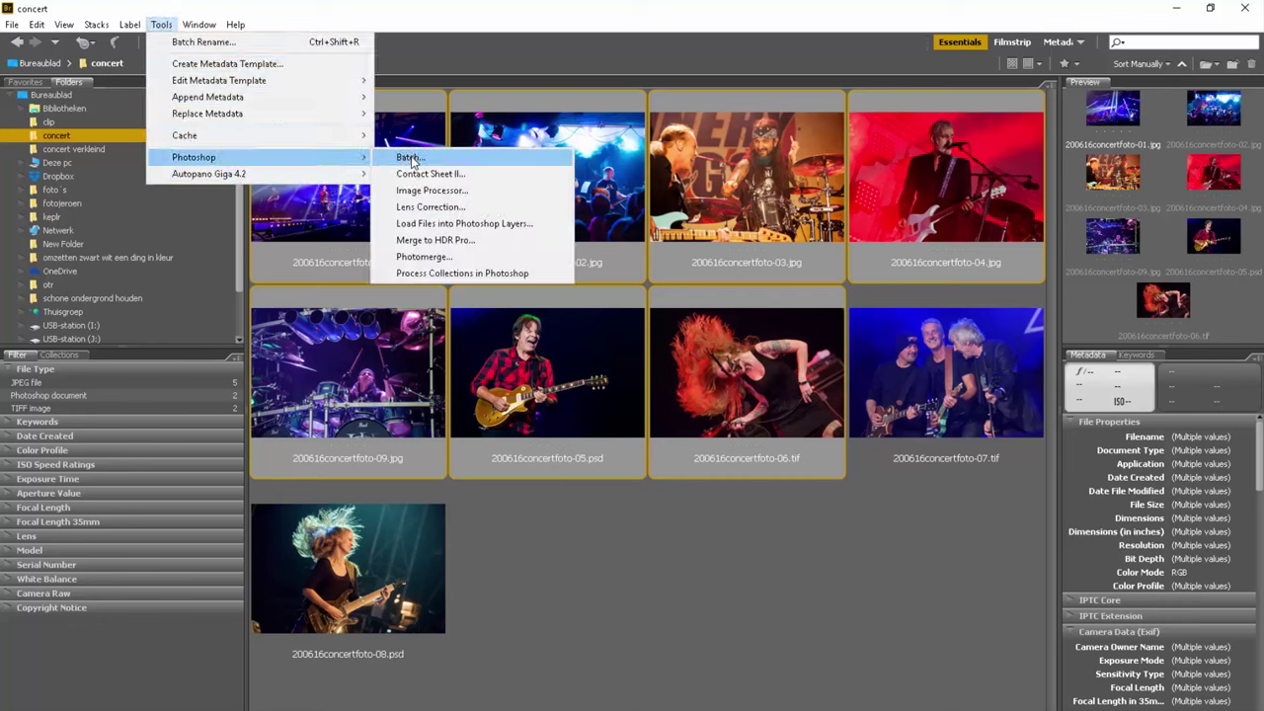
left_click(412, 158)
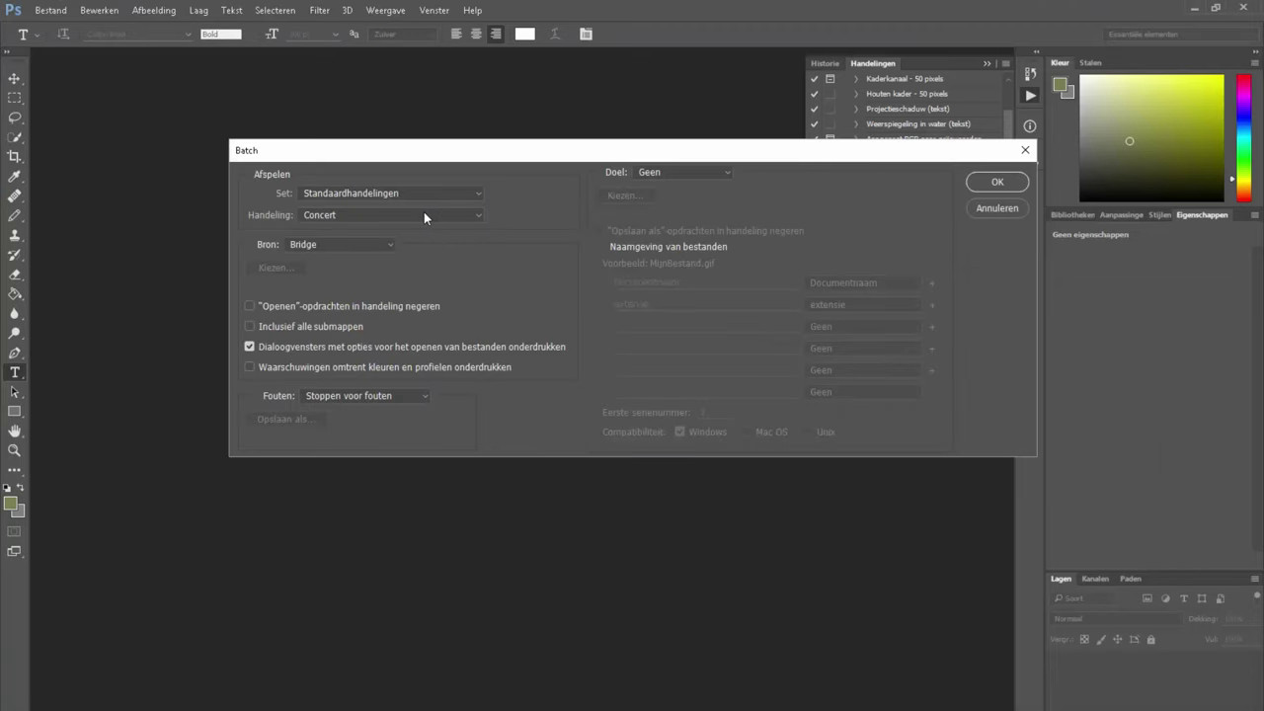
Run the batch with the Concert action on the photos selected in Bridge
left_click(423, 211)
left_click(362, 356)
left_click(994, 183)
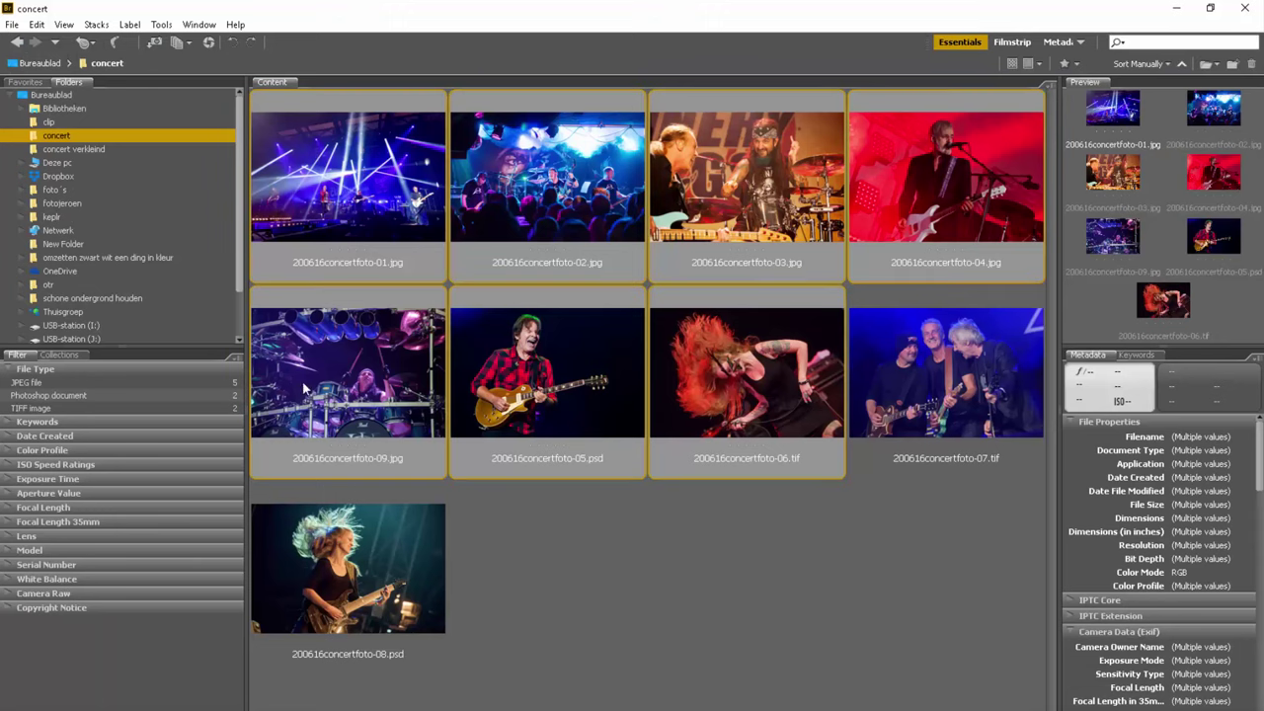
Check 'concert verkleind' for the nine JPEGs, then drag 200616concertfoto-05.psd onto Photoshop
left_click(105, 149)
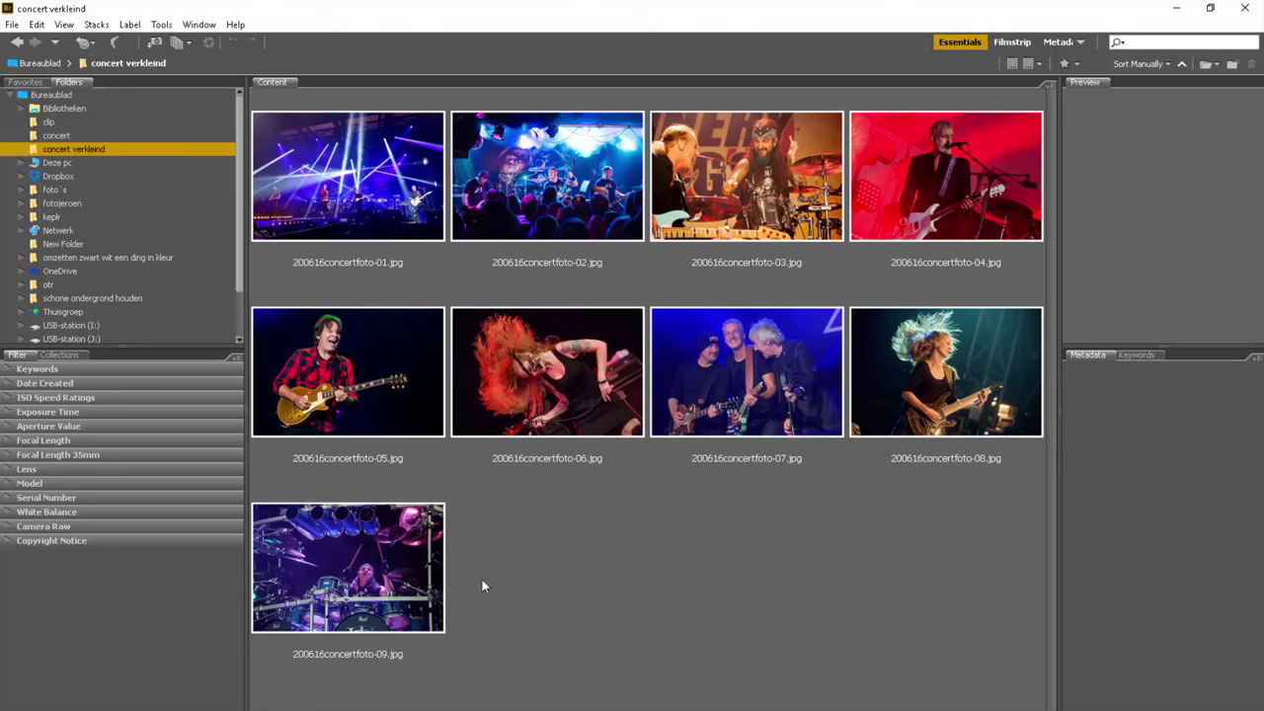
left_click(61, 136)
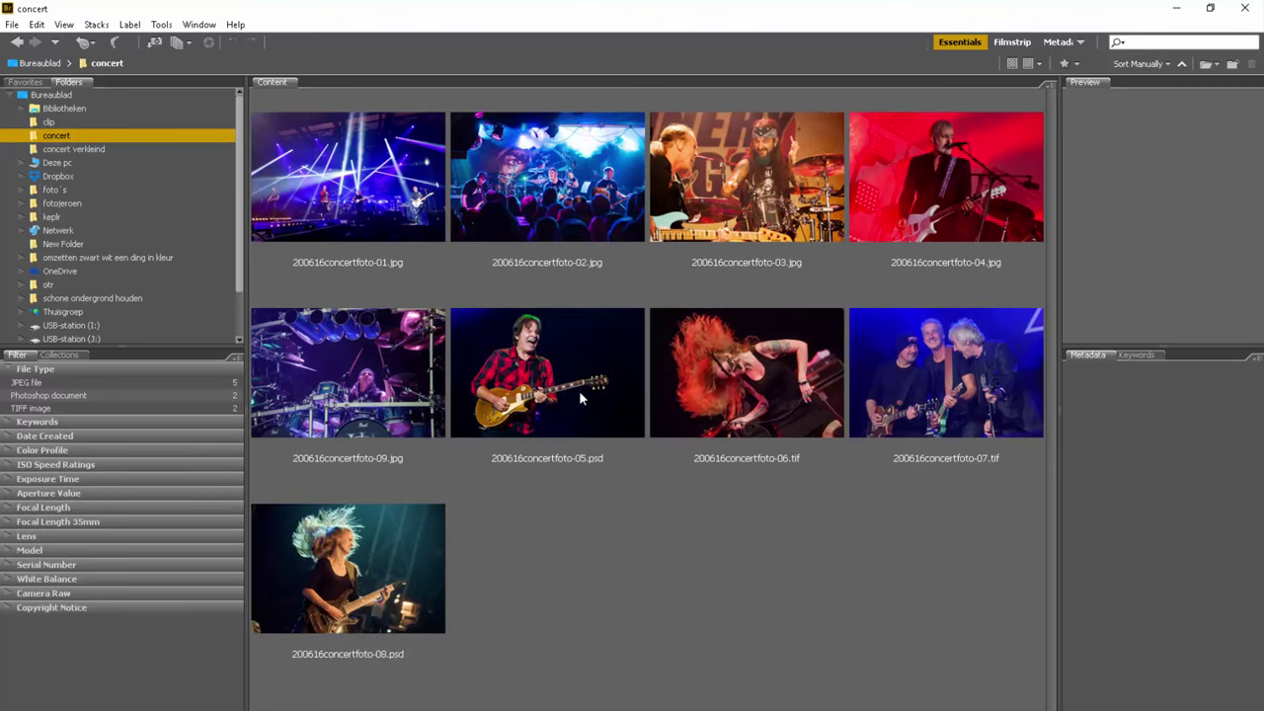
mouse_move(579, 390)
left_mouse_down()
mouse_move(373, 691)
mouse_move(339, 691)
left_mouse_up()
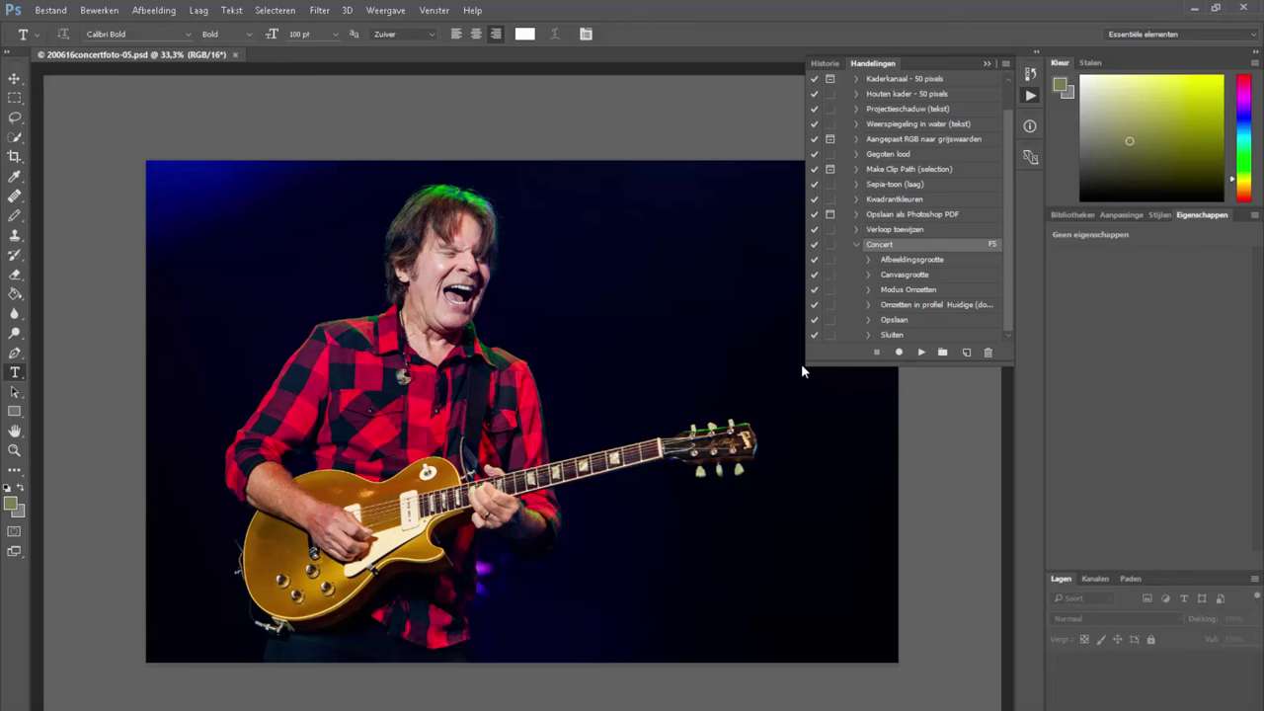
Record a new 1800-pixel-wide Afbeeldingsgrootte step after the first resize step in Concert
left_click(913, 260)
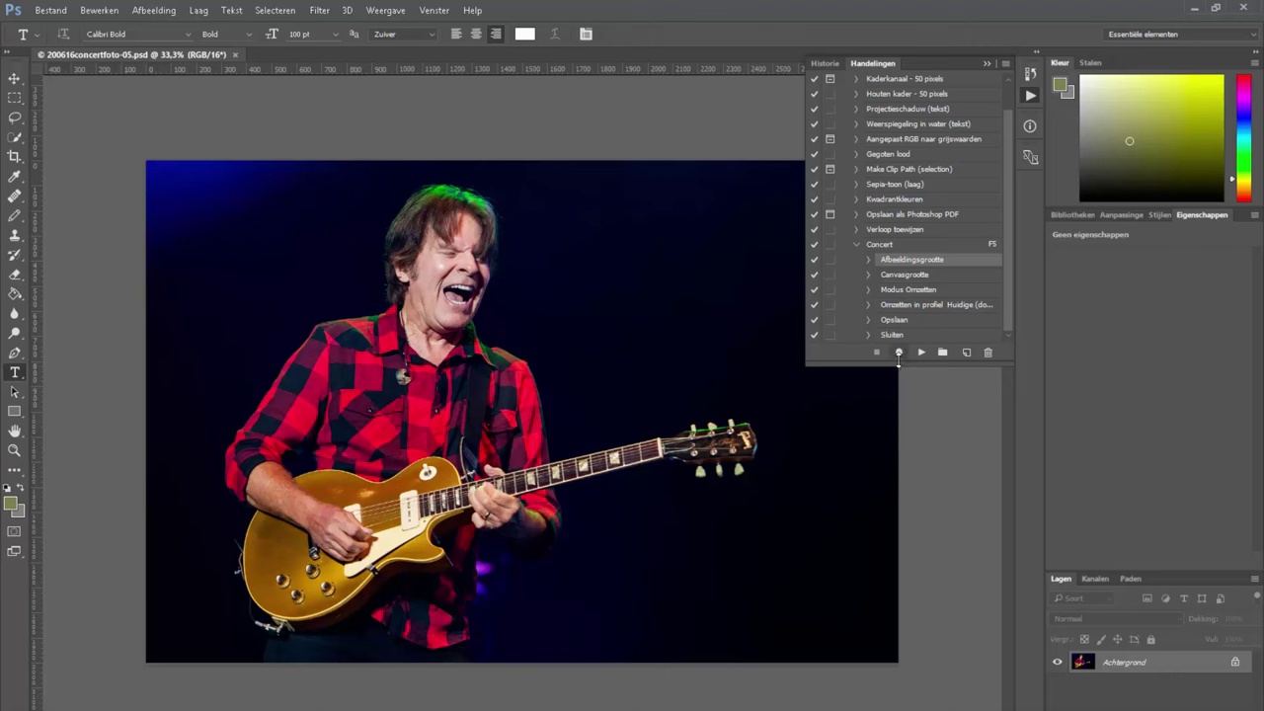
left_click(899, 352)
key("ctrl+alt+i")
type("1800")
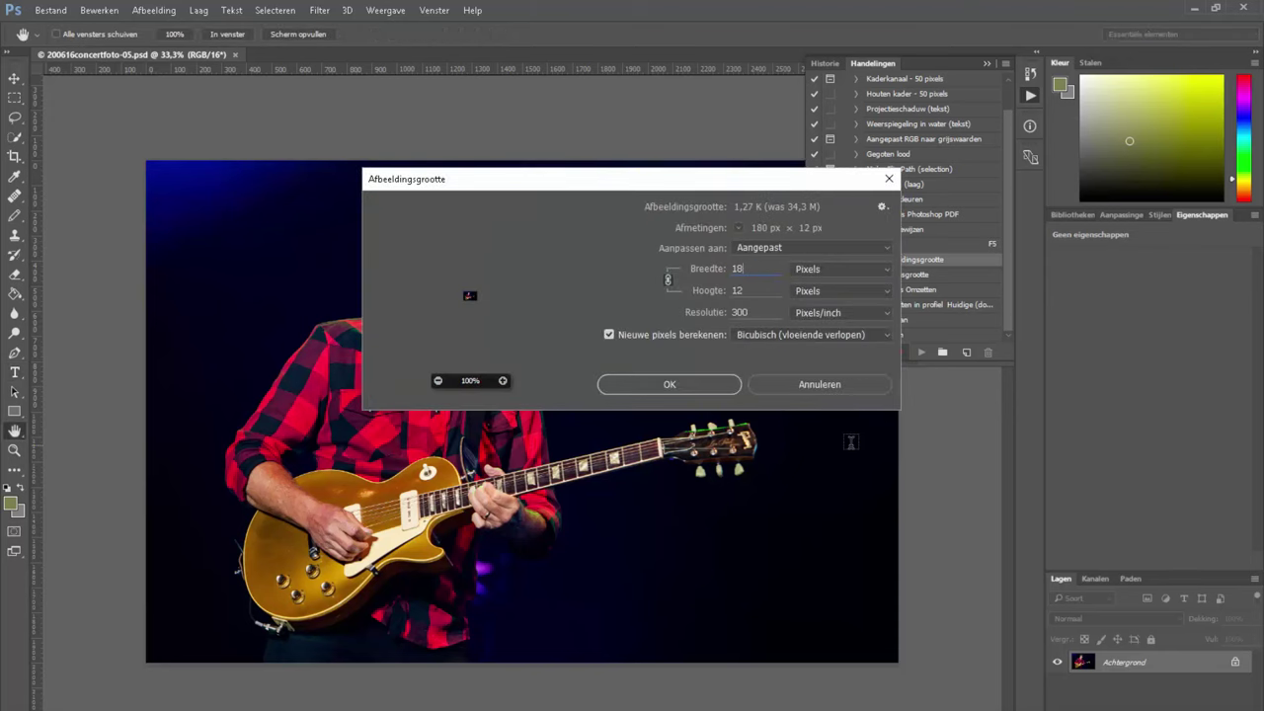
key("Return")
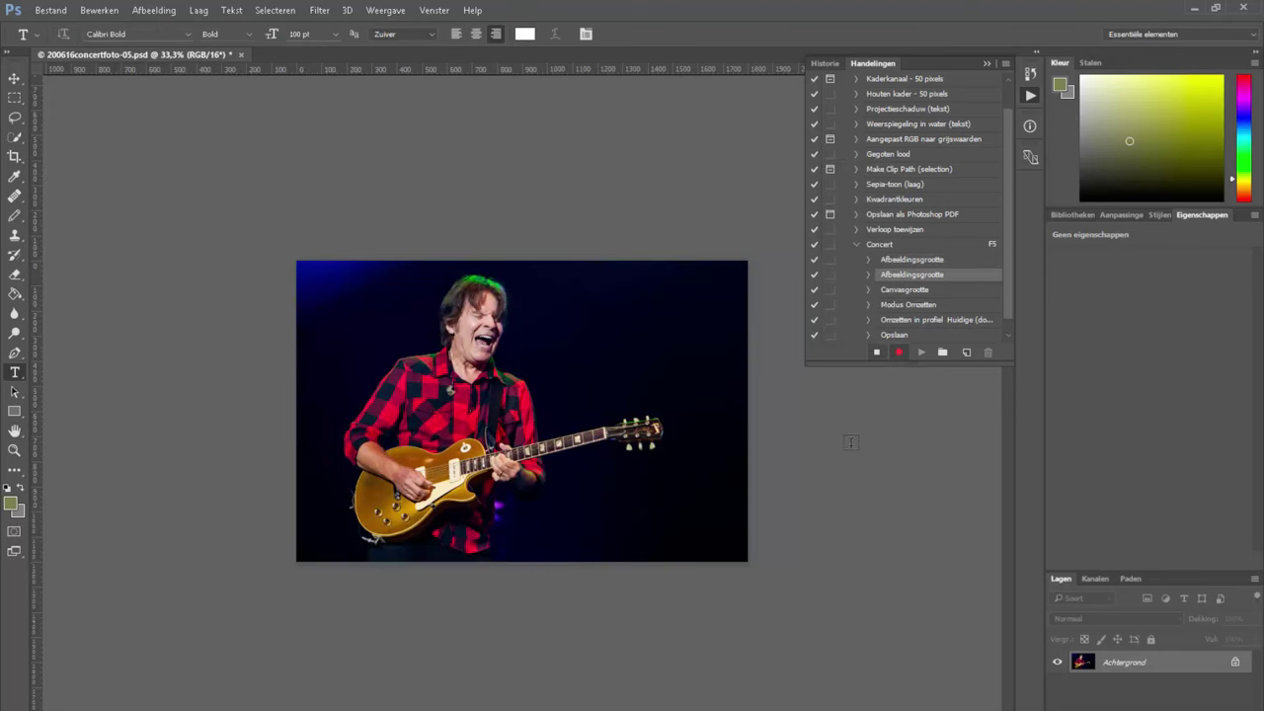
left_click(876, 353)
Enlarge the Actions list and expand both resize steps to compare their settings
left_click(867, 260)
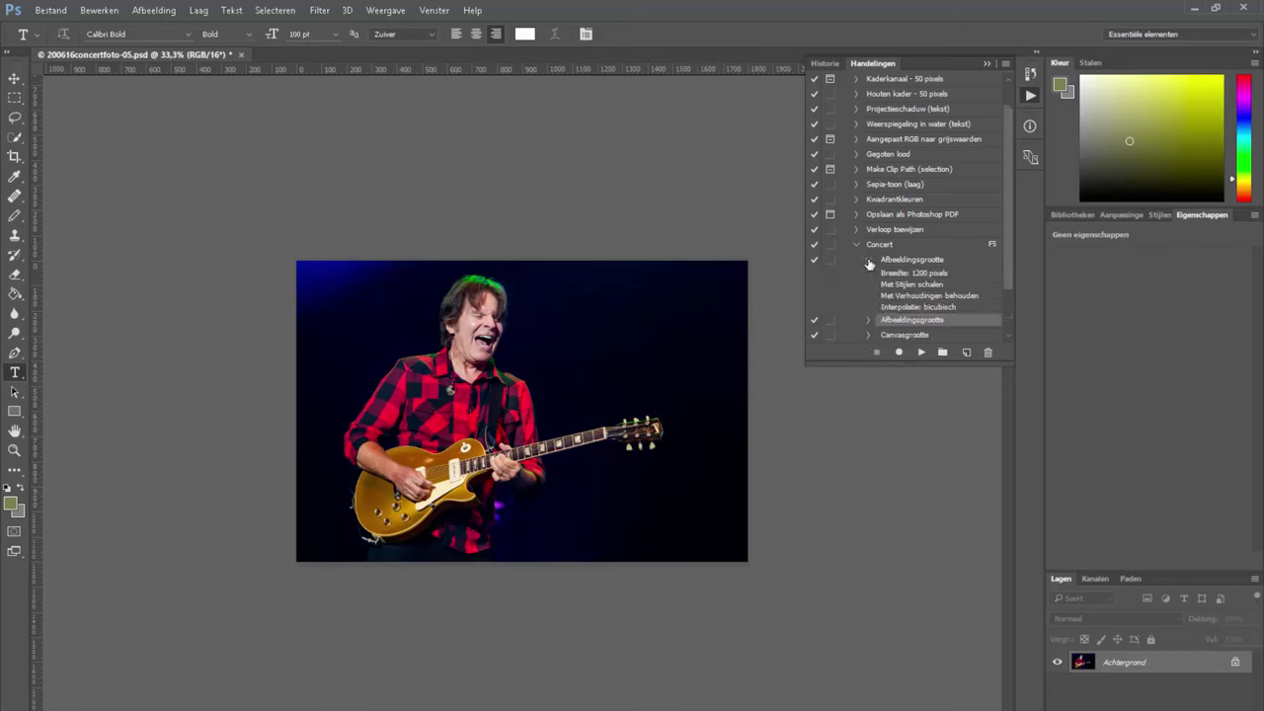
left_click_drag(868, 363, 866, 538)
left_click(867, 350)
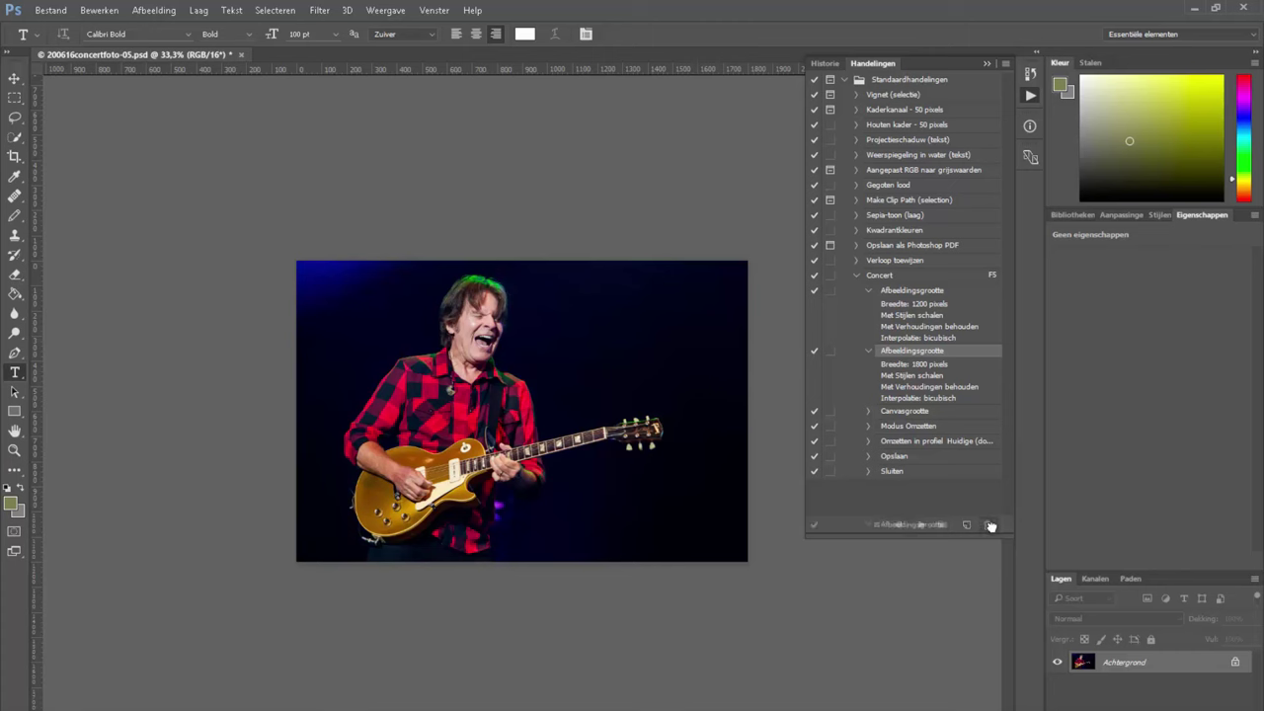
Select the Concert action in the Actions panel
left_click(922, 276)
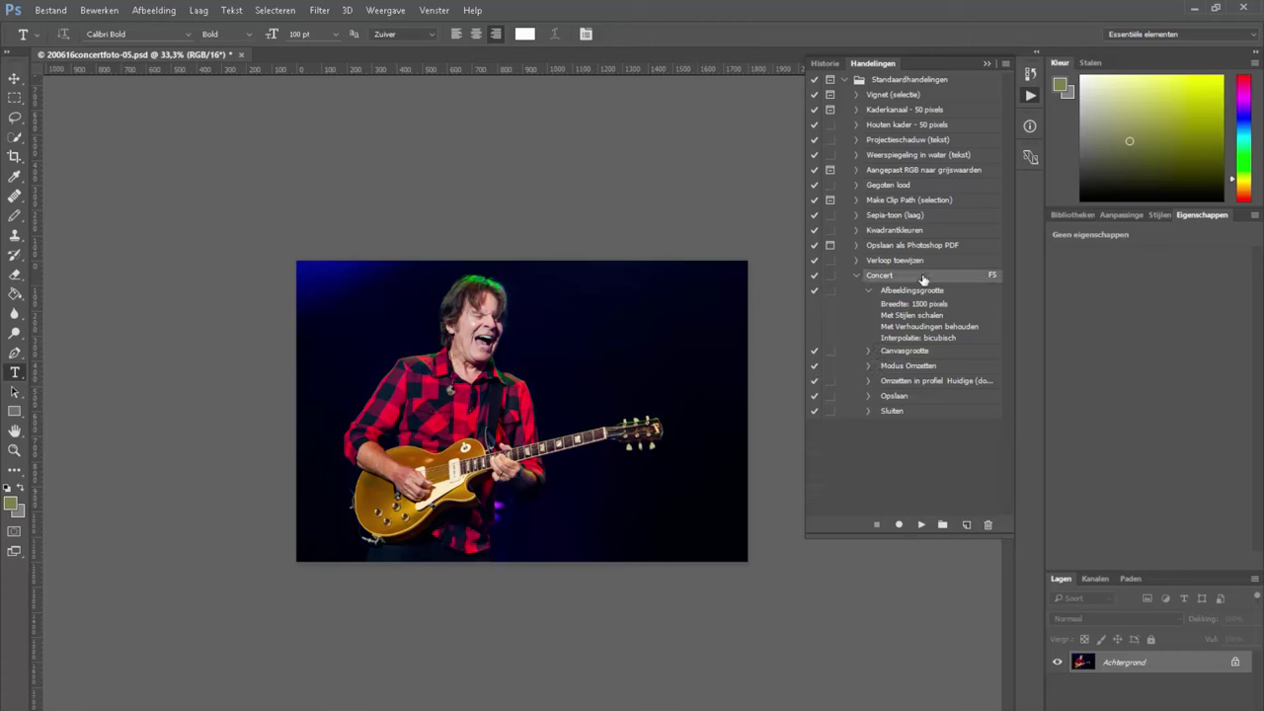